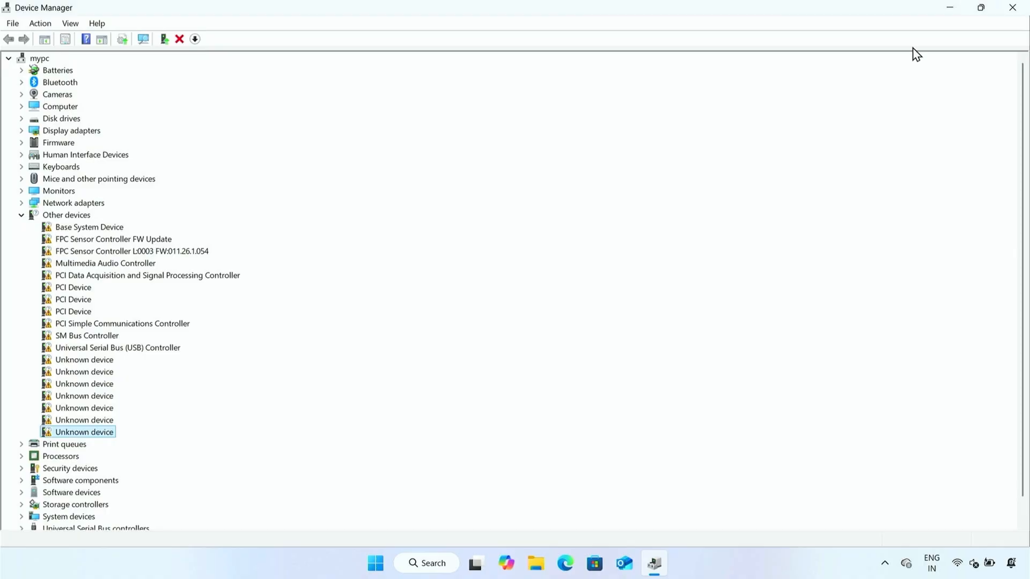
- Minimise the Device Manager window to show the Windows 11 desktop
{"action": "left_click", "coordinate": [955, 7]}
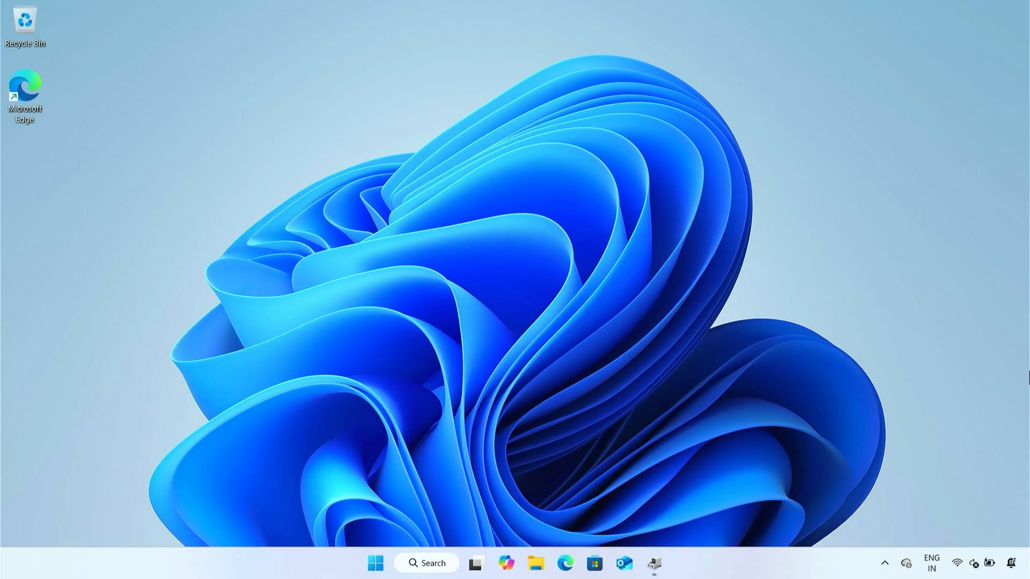
{"action": "key", "text": "super"}
{"action": "type", "text": "msi"}
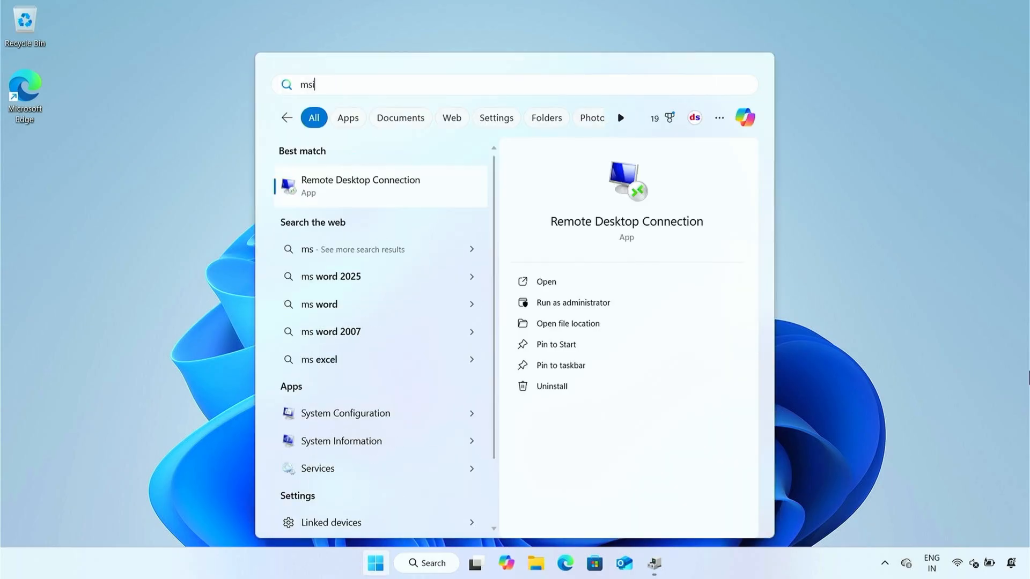
{"action": "type", "text": "nfo32"}
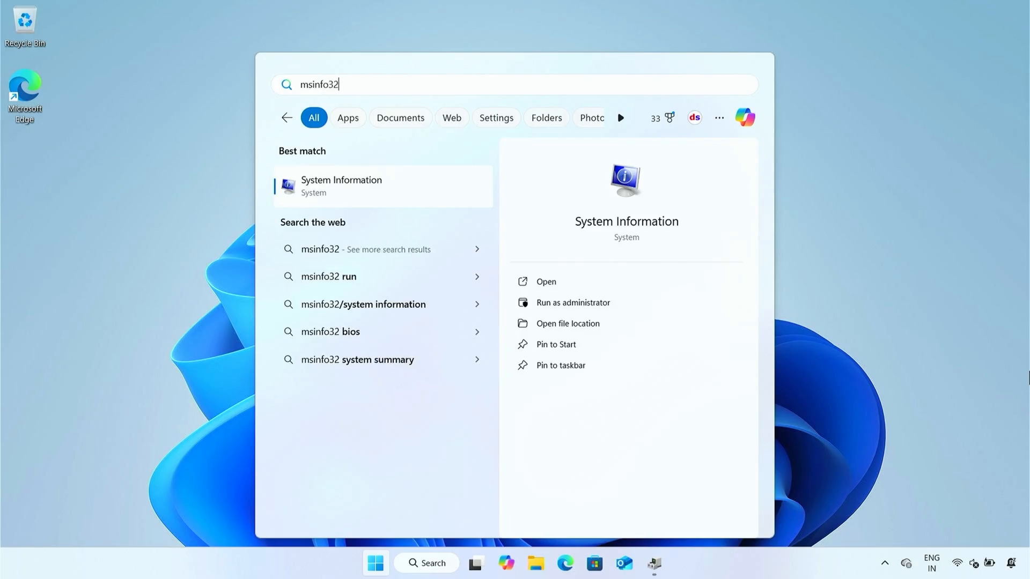
{"action": "left_click", "coordinate": [643, 285]}
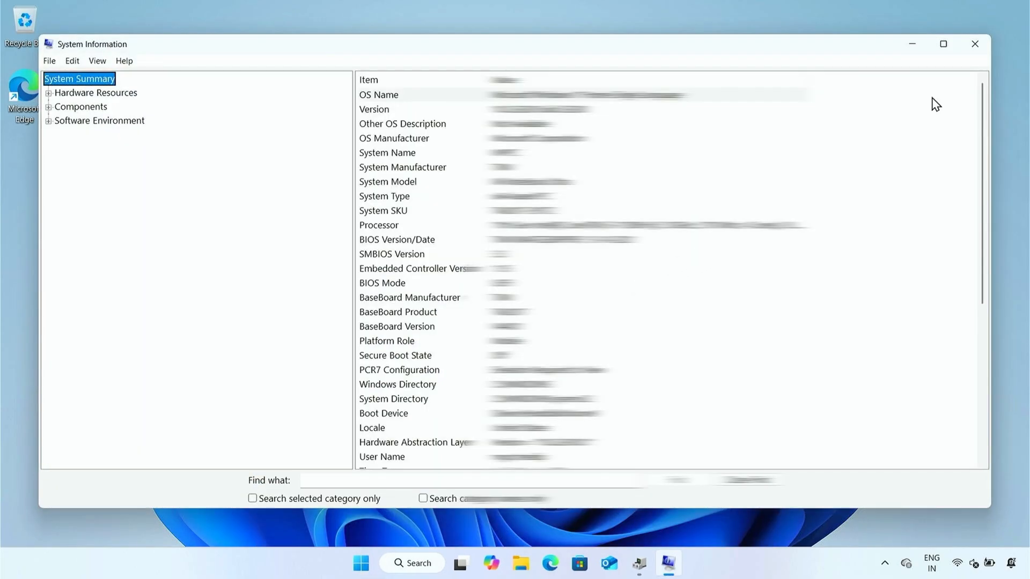
{"action": "left_click", "coordinate": [943, 45]}
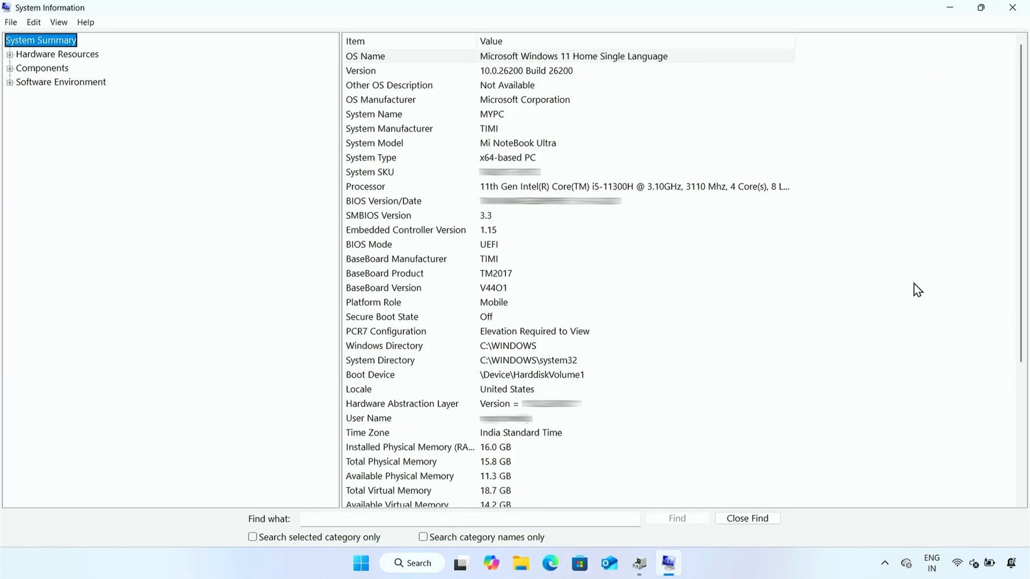
{"action": "left_click", "coordinate": [542, 144]}
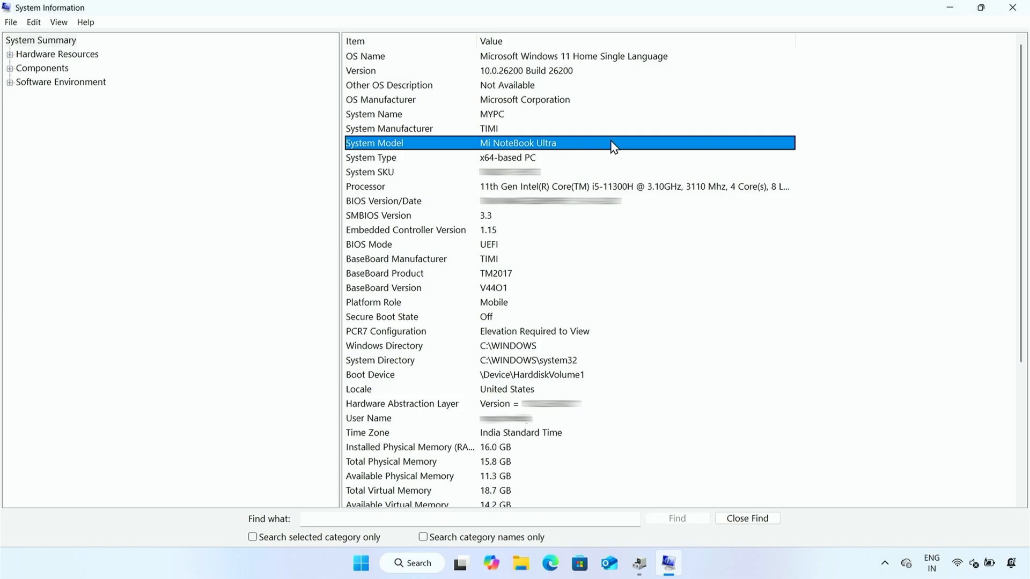
{"action": "left_click", "coordinate": [1012, 8]}
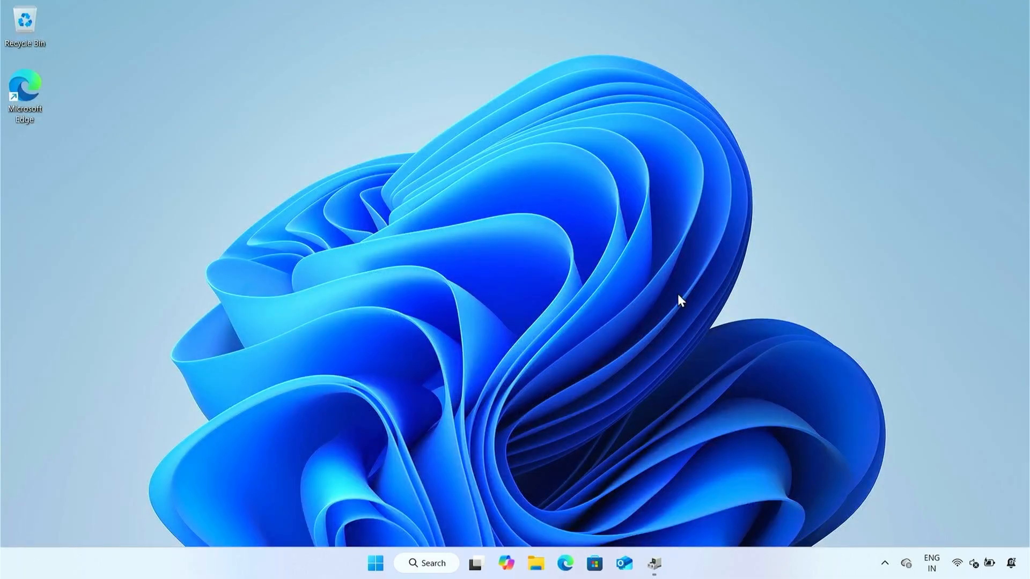
{"action": "left_click", "coordinate": [565, 563]}
- Search 'xiaomi' and open Xiaomi India's Laptop Drivers page from the site footer
{"action": "left_click", "coordinate": [633, 158]}
{"action": "type", "text": "xi"}
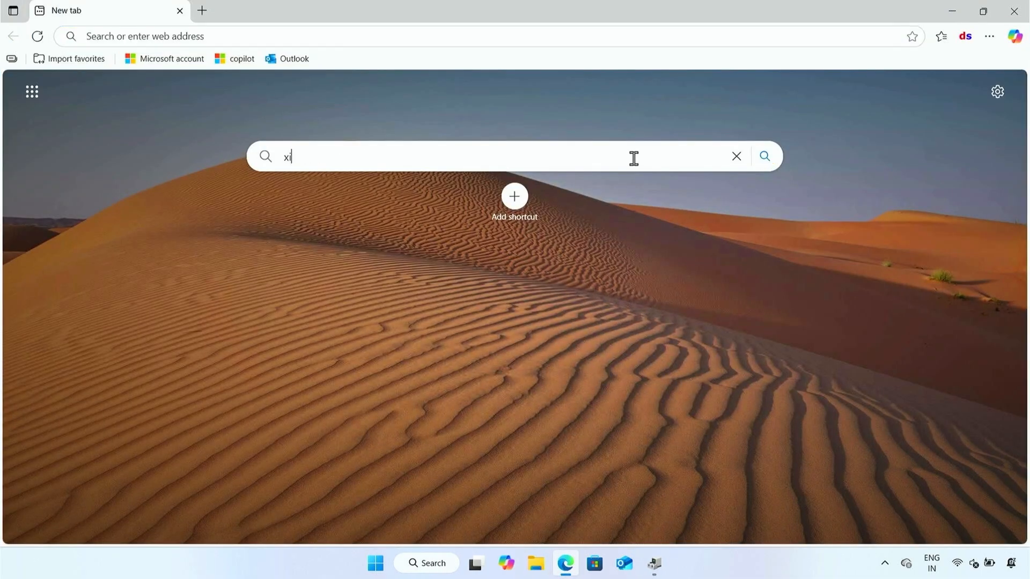
{"action": "type", "text": "aomi"}
{"action": "key", "text": "Return"}
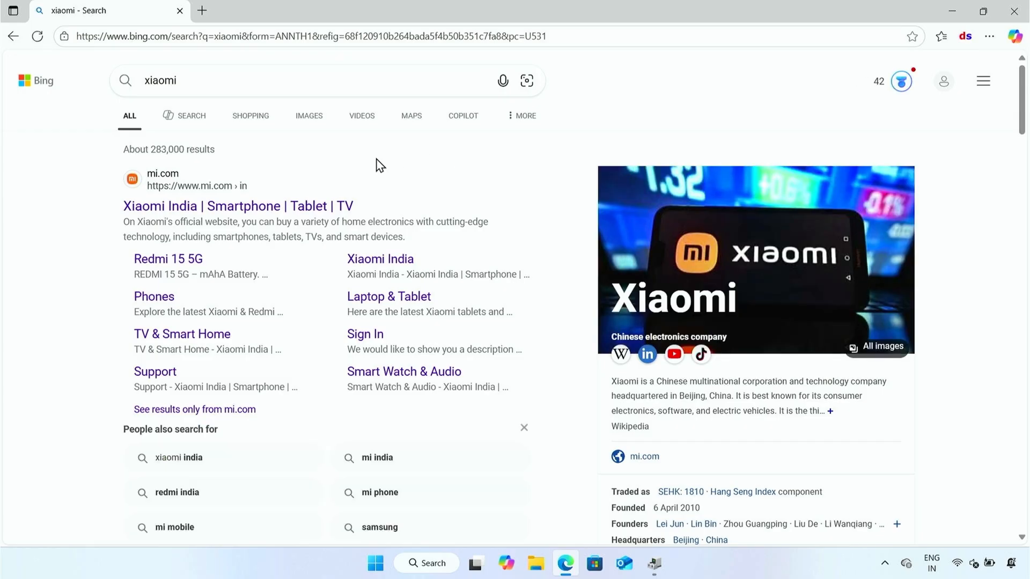
{"action": "left_click", "coordinate": [310, 210]}
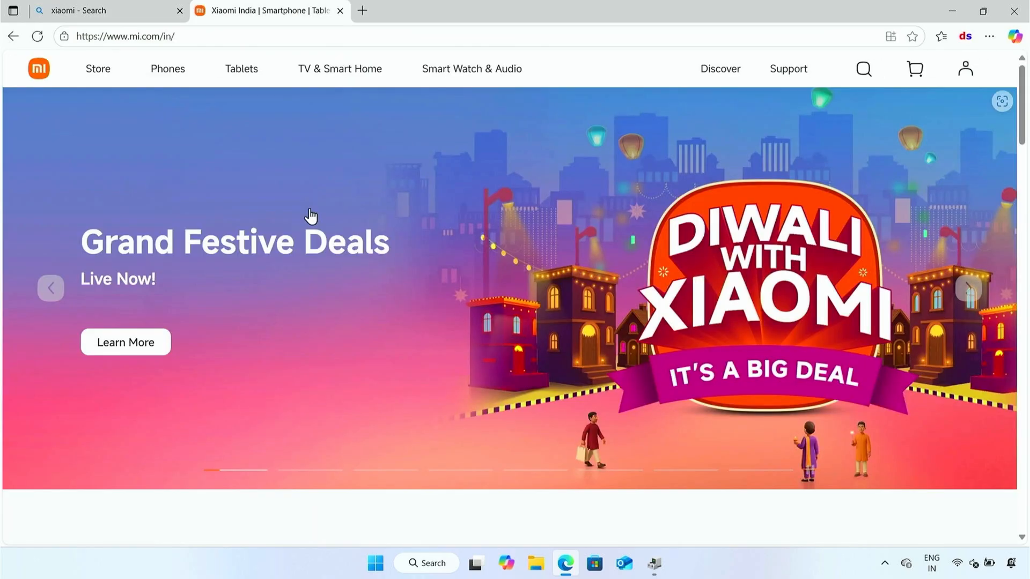
{"action": "scroll", "coordinate": [310, 216], "scroll_direction": "down", "scroll_amount": 15}
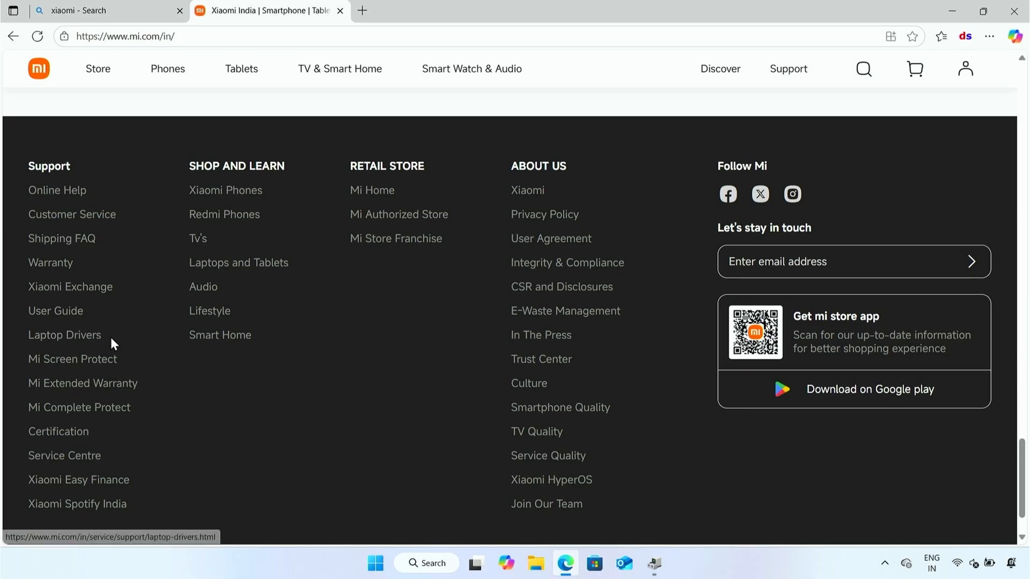
{"action": "left_click", "coordinate": [89, 338]}
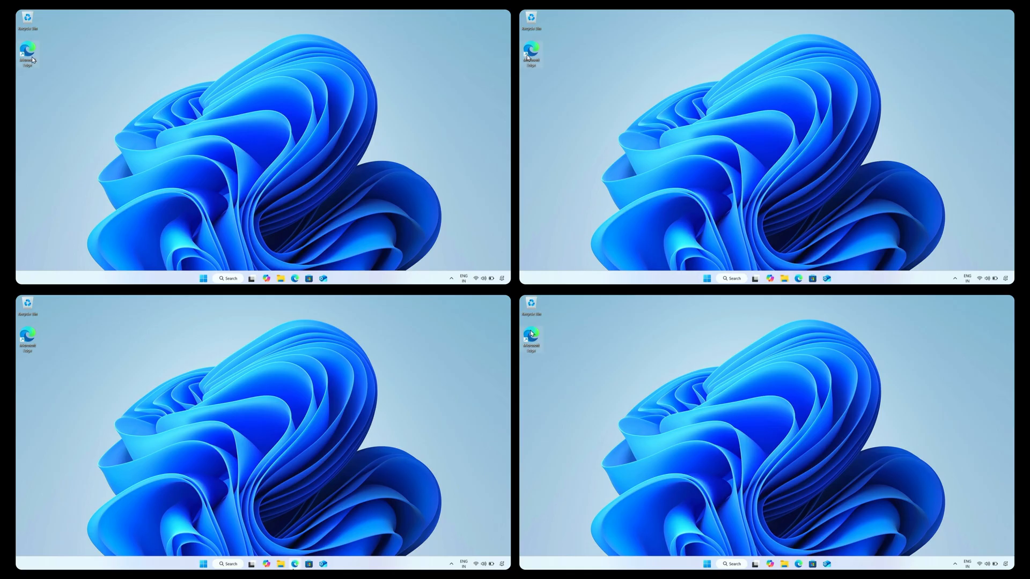
- Search other laptop makers (asus, lenovo, acer) and open their official sites
{"action": "double_click", "coordinate": [33, 60]}
{"action": "double_click", "coordinate": [528, 57]}
{"action": "double_click", "coordinate": [531, 334]}
{"action": "type", "text": "asuslenovo"}
{"action": "key", "text": "Return"}
{"action": "key", "text": "Return"}
{"action": "type", "text": "acer"}
{"action": "key", "text": "Return"}
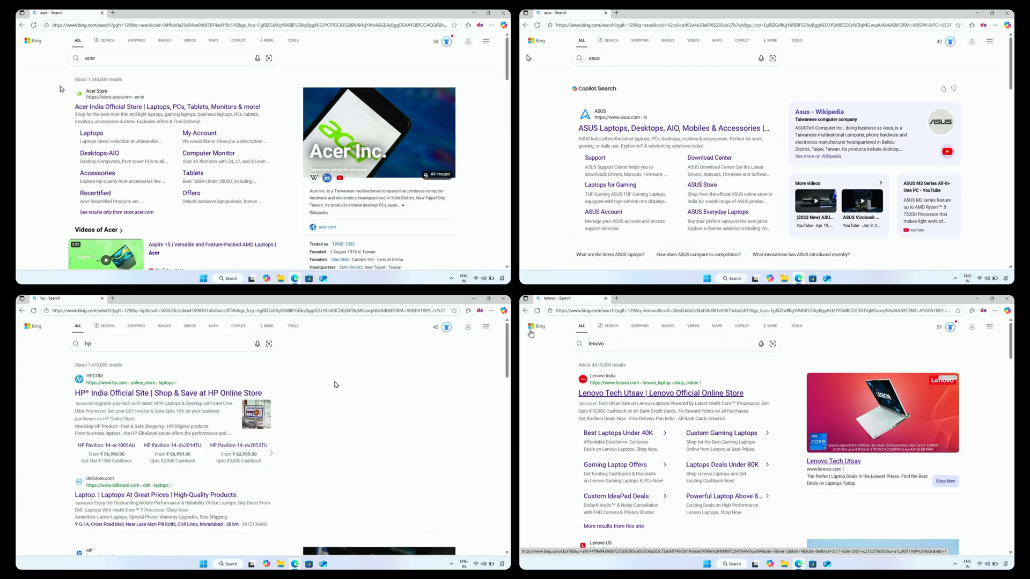
{"action": "left_click", "coordinate": [106, 107]}
{"action": "left_click", "coordinate": [726, 129]}
{"action": "left_click", "coordinate": [154, 394]}
{"action": "left_click", "coordinate": [601, 395]}
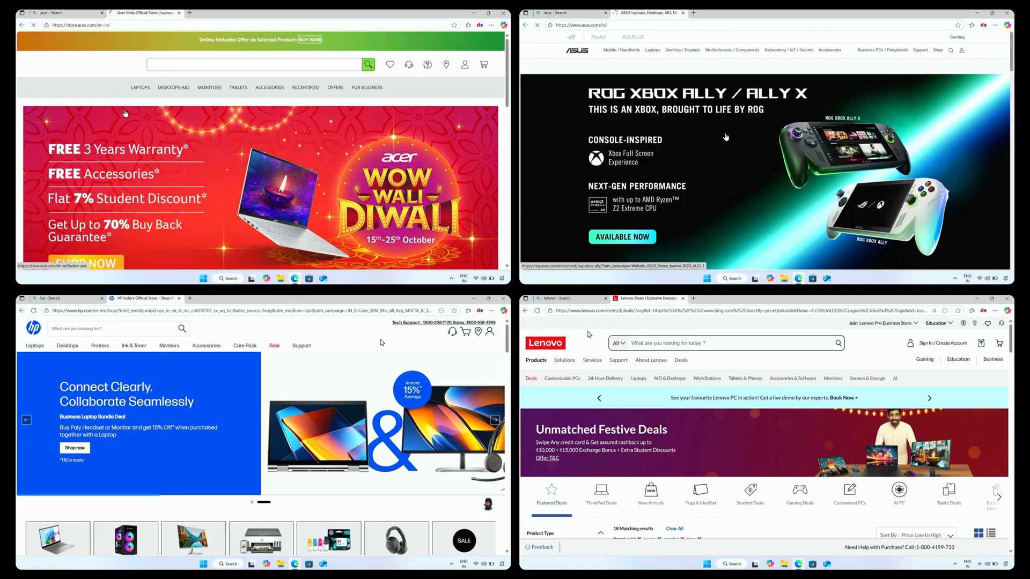
- Go to each manufacturer's support section and its drivers download page
{"action": "scroll", "coordinate": [305, 134], "scroll_direction": "down", "scroll_amount": 20}
{"action": "left_click", "coordinate": [618, 361]}
{"action": "mouse_move", "coordinate": [301, 348]}
{"action": "scroll", "coordinate": [876, 365], "scroll_direction": "down", "scroll_amount": 5}
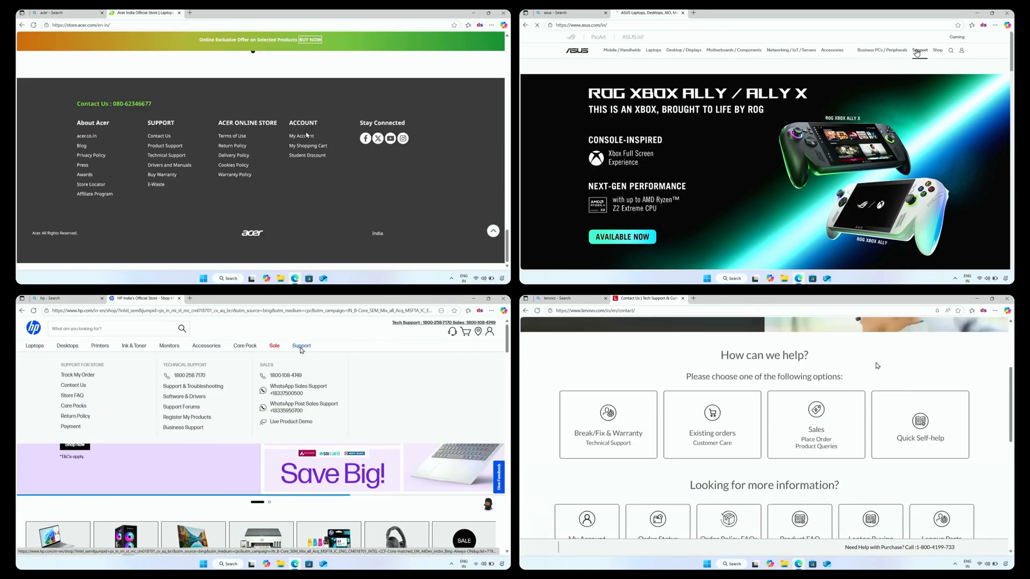
{"action": "left_click", "coordinate": [192, 402]}
{"action": "mouse_move", "coordinate": [916, 52]}
{"action": "left_click", "coordinate": [780, 413]}
{"action": "left_click", "coordinate": [185, 168]}
{"action": "left_click", "coordinate": [909, 132]}
{"action": "left_click", "coordinate": [180, 465]}
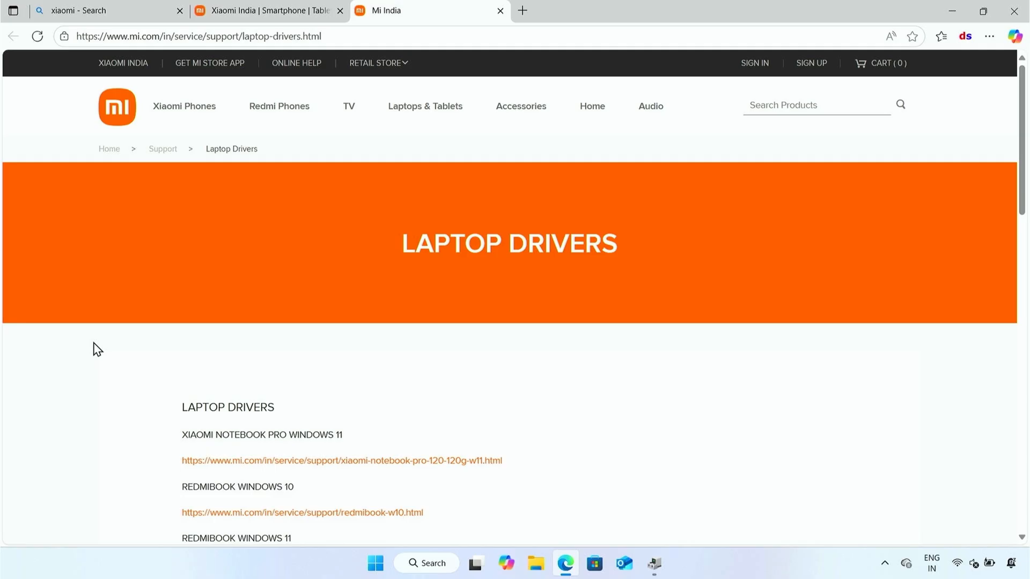
{"action": "scroll", "coordinate": [94, 349], "scroll_direction": "down", "scroll_amount": 6}
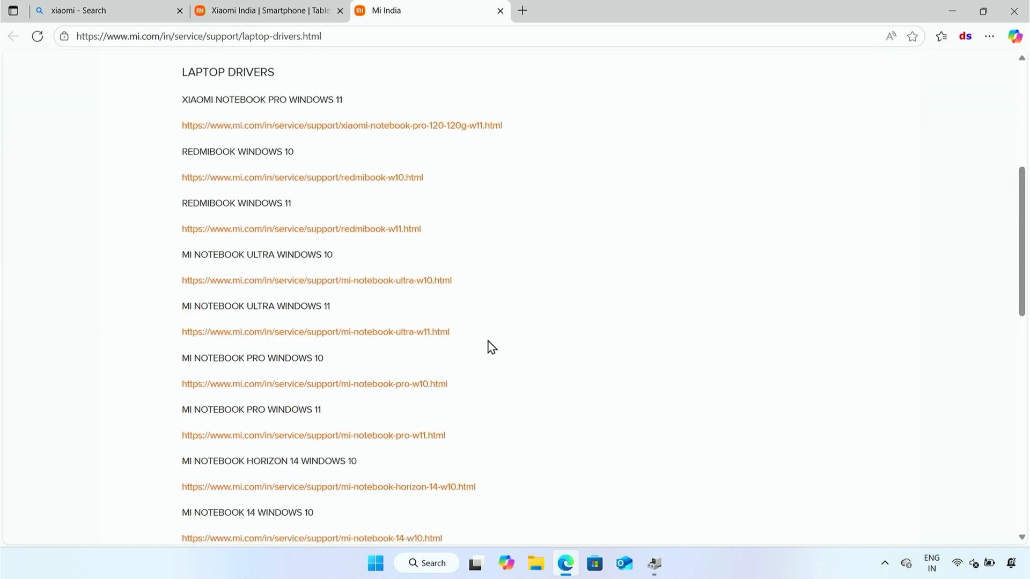
- Open the mi-notebook-ultra-w11 drivers page and download each listed driver zip
{"action": "left_click", "coordinate": [395, 332]}
{"action": "scroll", "coordinate": [395, 338], "scroll_direction": "down", "scroll_amount": 5}
{"action": "scroll", "coordinate": [395, 339], "scroll_direction": "down", "scroll_amount": 1}
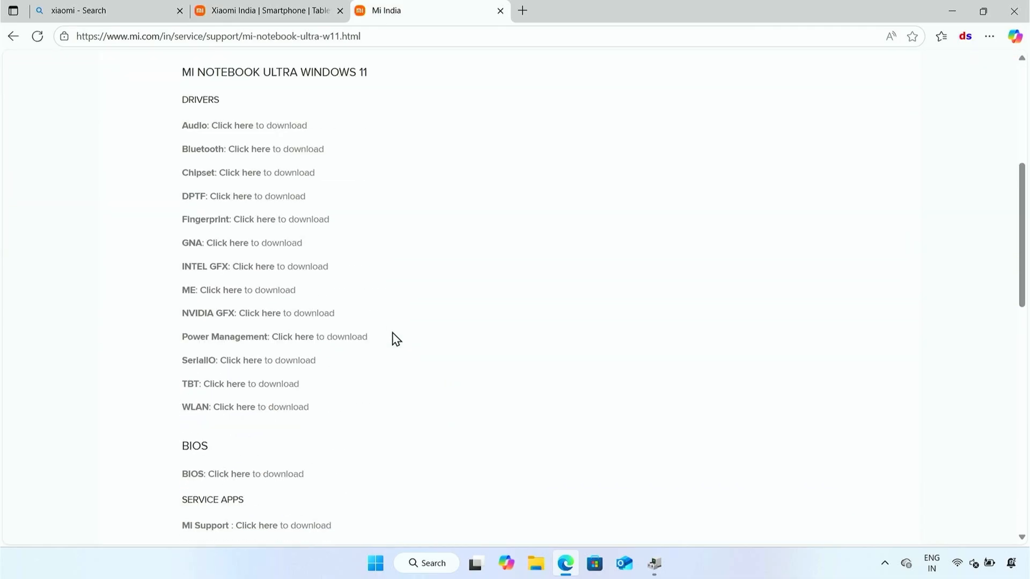
{"action": "left_click", "coordinate": [233, 126]}
{"action": "left_click", "coordinate": [848, 101]}
{"action": "left_click", "coordinate": [293, 337]}
{"action": "left_click", "coordinate": [855, 101]}
{"action": "left_click", "coordinate": [229, 474]}
{"action": "left_click", "coordinate": [848, 101]}
{"action": "left_click", "coordinate": [918, 60]}
{"action": "left_click", "coordinate": [923, 96]}
- Check progress in the Edge Downloads flyout and open the Downloads folder
{"action": "left_click", "coordinate": [660, 11]}
{"action": "left_click", "coordinate": [942, 36]}
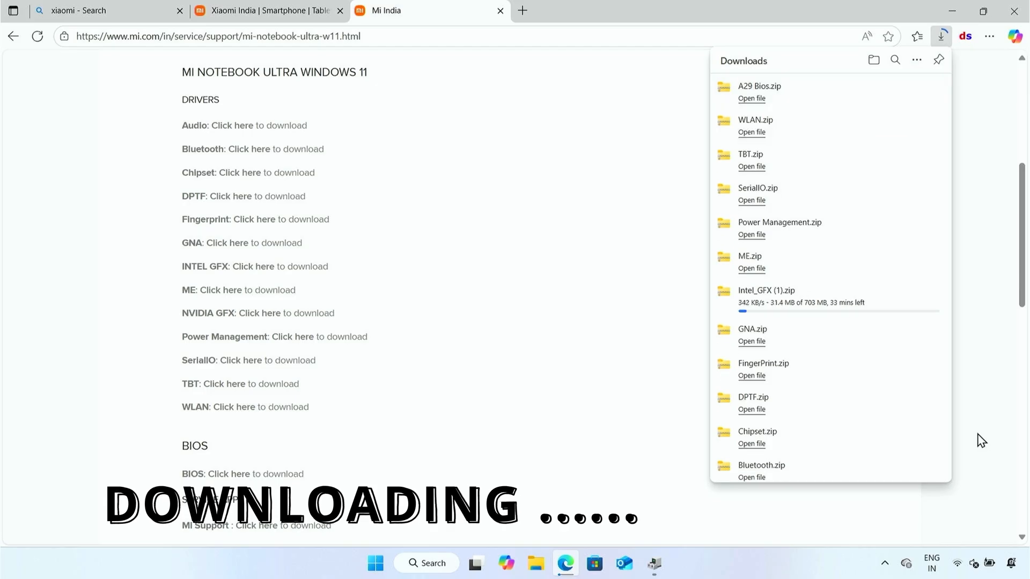
{"action": "scroll", "coordinate": [880, 397], "scroll_direction": "down", "scroll_amount": 1}
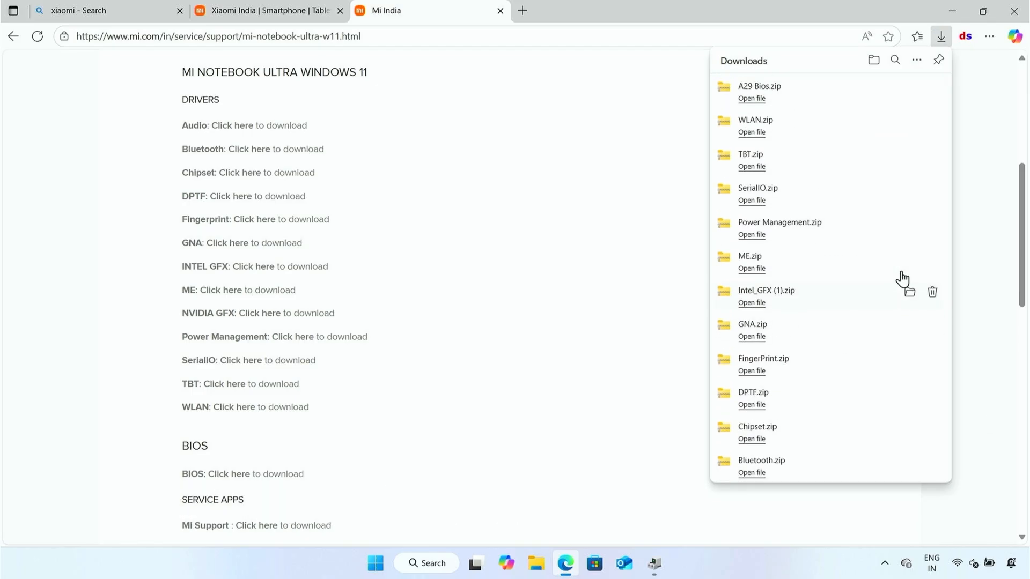
{"action": "left_click", "coordinate": [873, 60]}
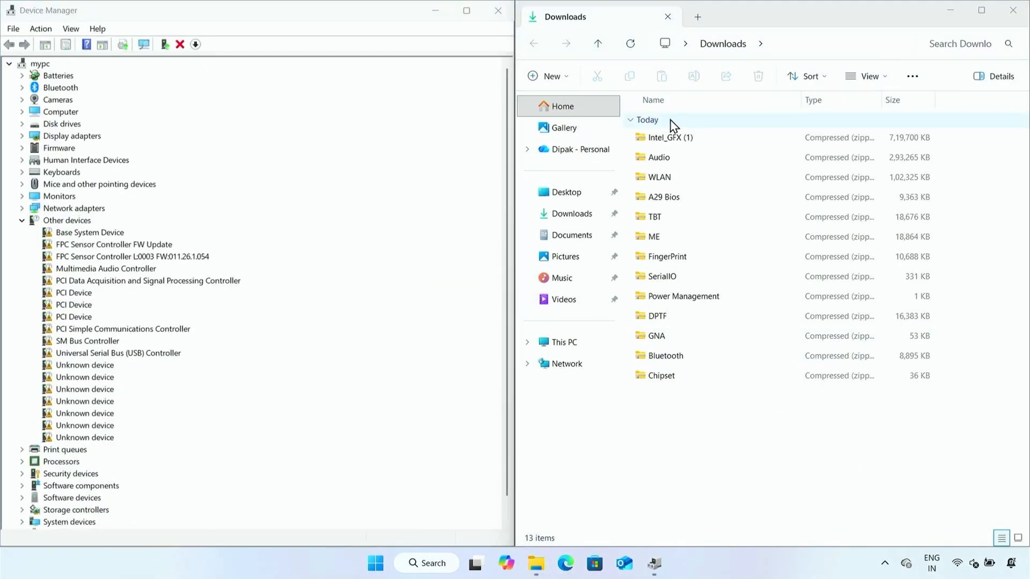
- Extract the Intel_GFX zip and run its Install script as administrator
{"action": "right_click", "coordinate": [690, 140]}
{"action": "left_click", "coordinate": [783, 322]}
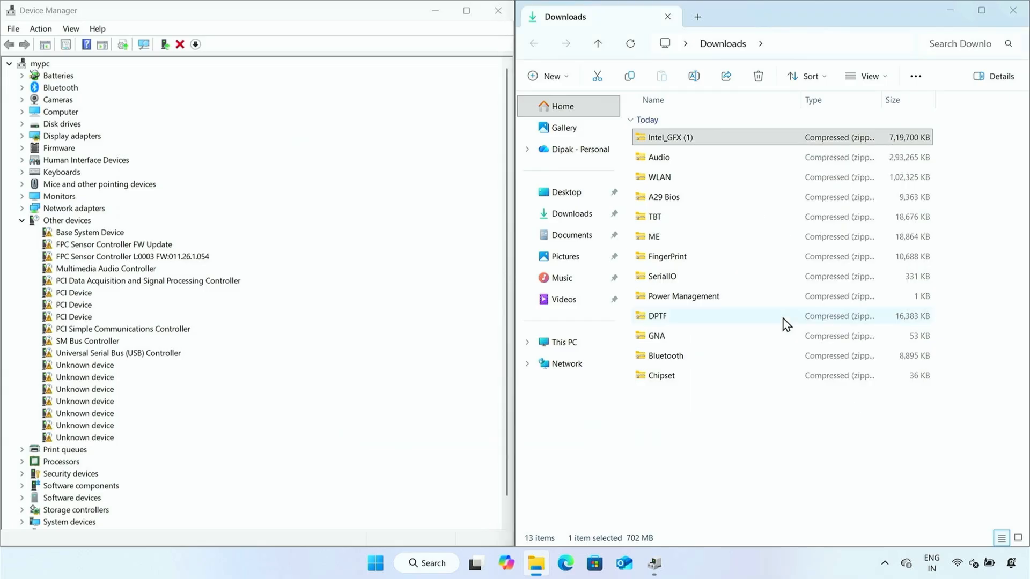
{"action": "left_click", "coordinate": [608, 423]}
{"action": "double_click", "coordinate": [467, 234]}
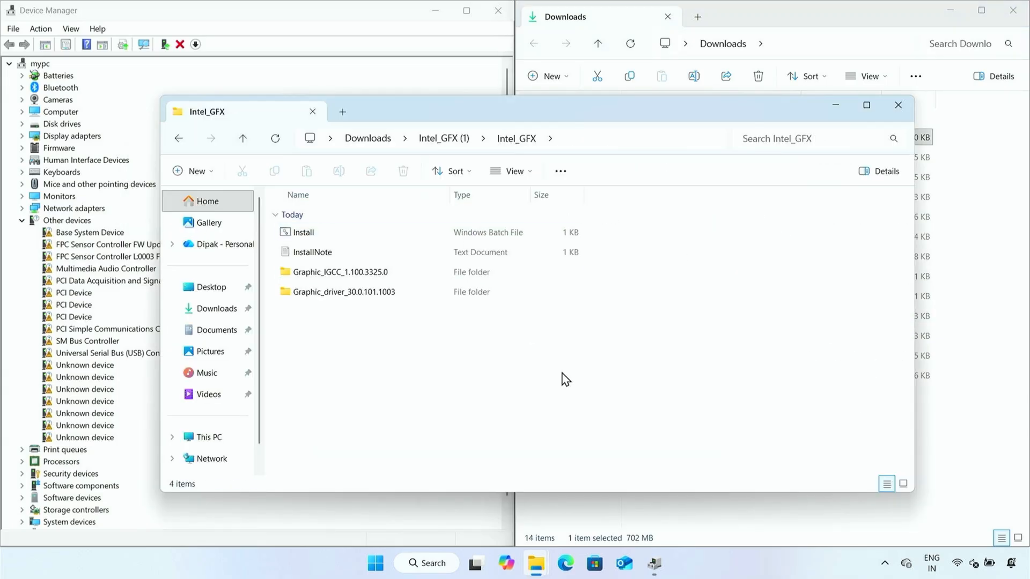
{"action": "right_click", "coordinate": [425, 233]}
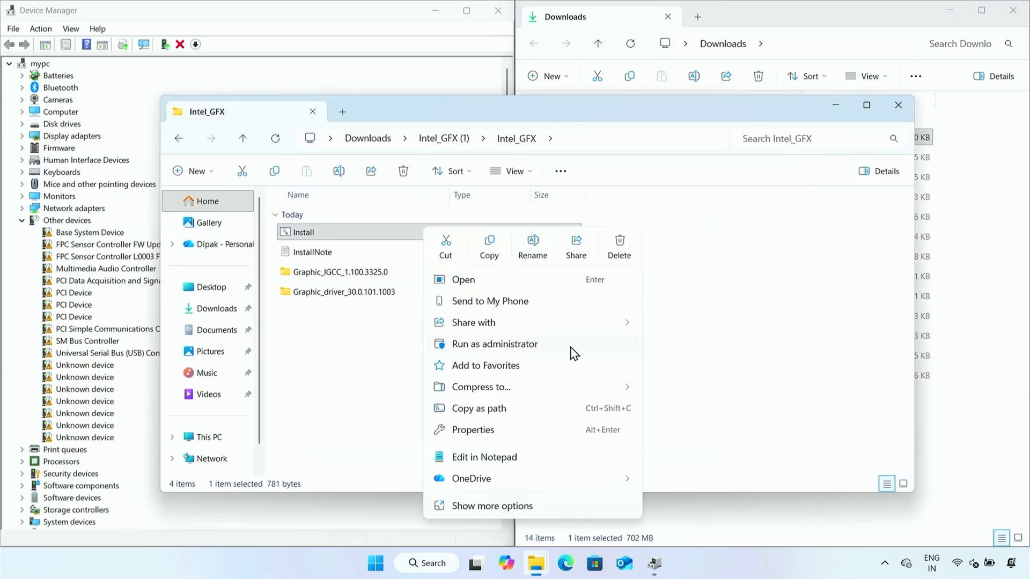
{"action": "left_click", "coordinate": [572, 346]}
{"action": "left_click", "coordinate": [535, 303]}
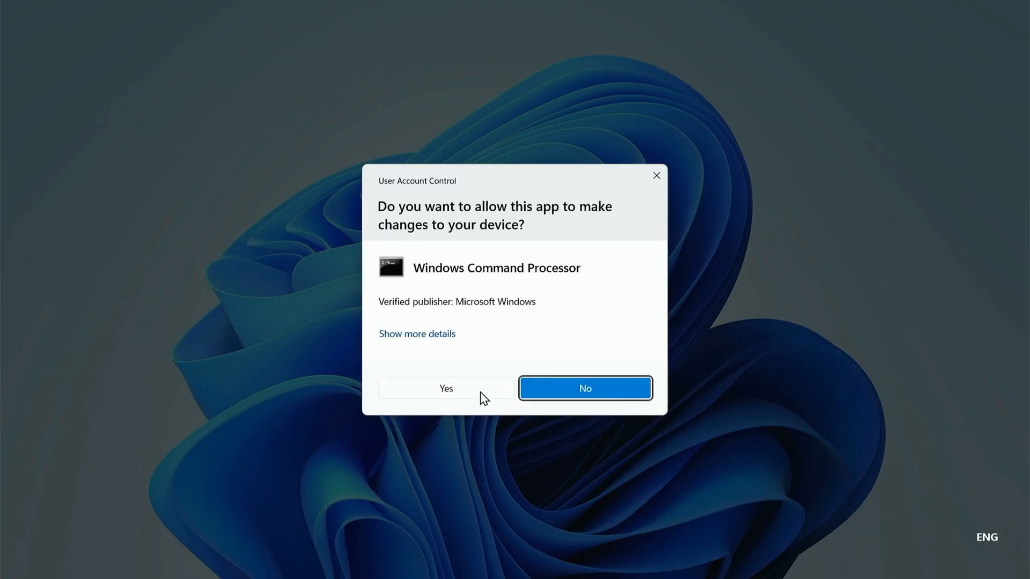
{"action": "left_click", "coordinate": [481, 394]}
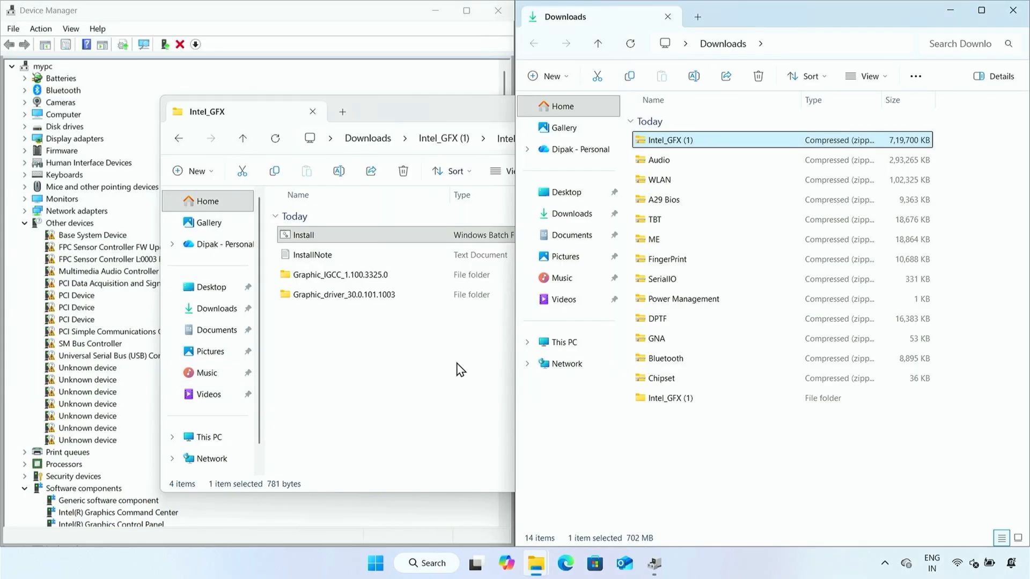
- Extract the Audio driver zip and run its Install script
{"action": "left_click", "coordinate": [698, 160]}
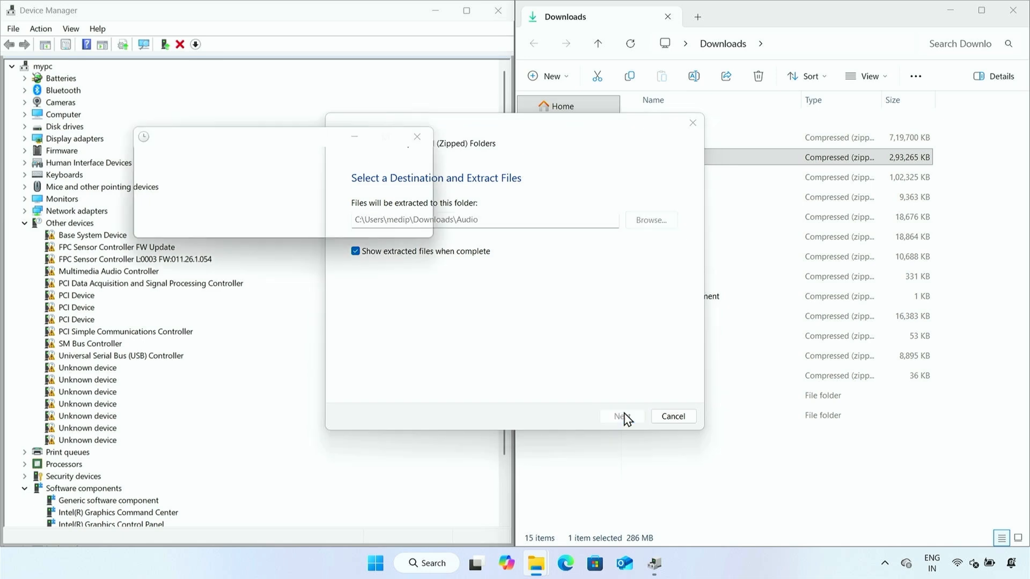
{"action": "left_click", "coordinate": [622, 416]}
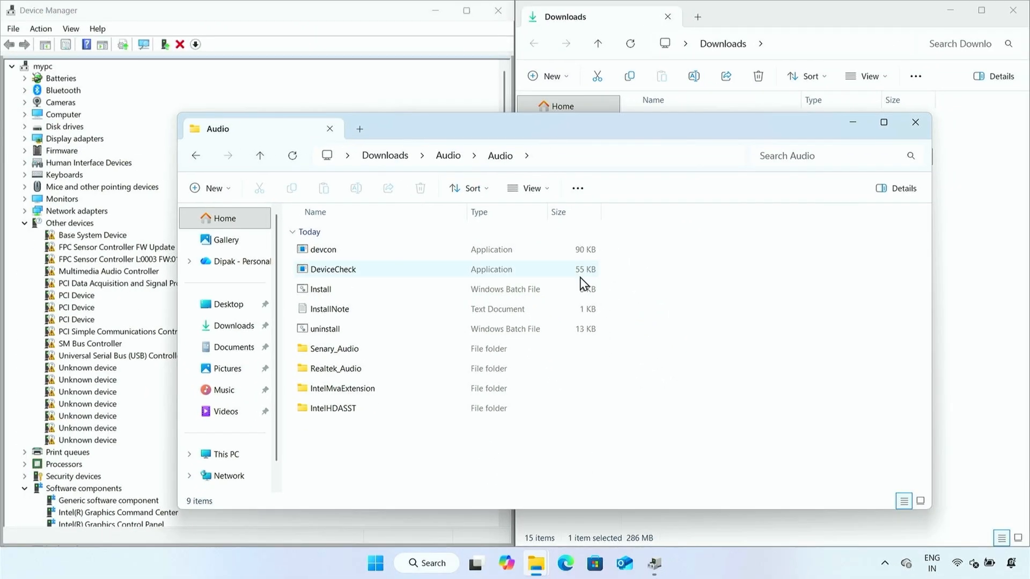
{"action": "double_click", "coordinate": [571, 294]}
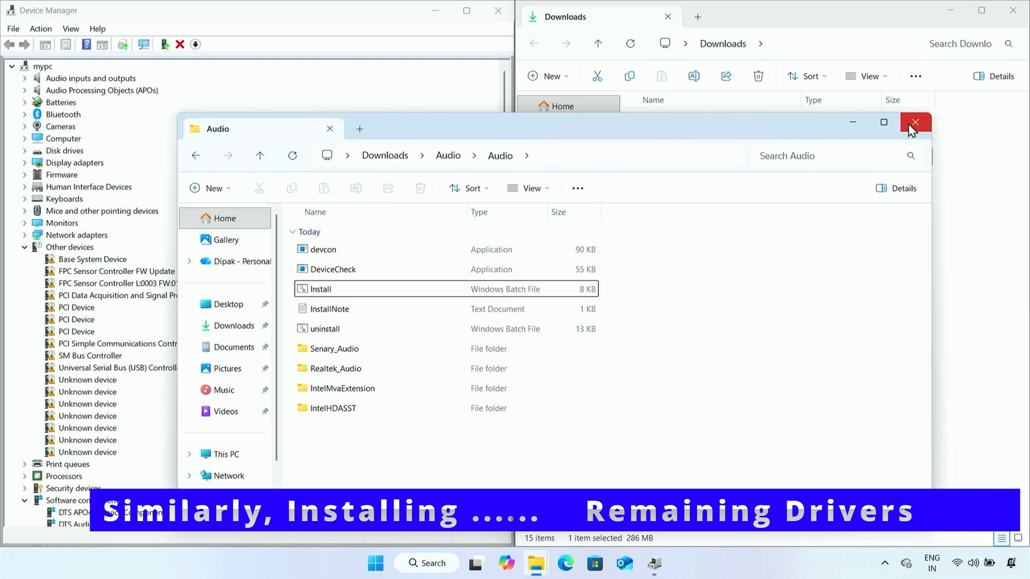
{"action": "left_click", "coordinate": [914, 124]}
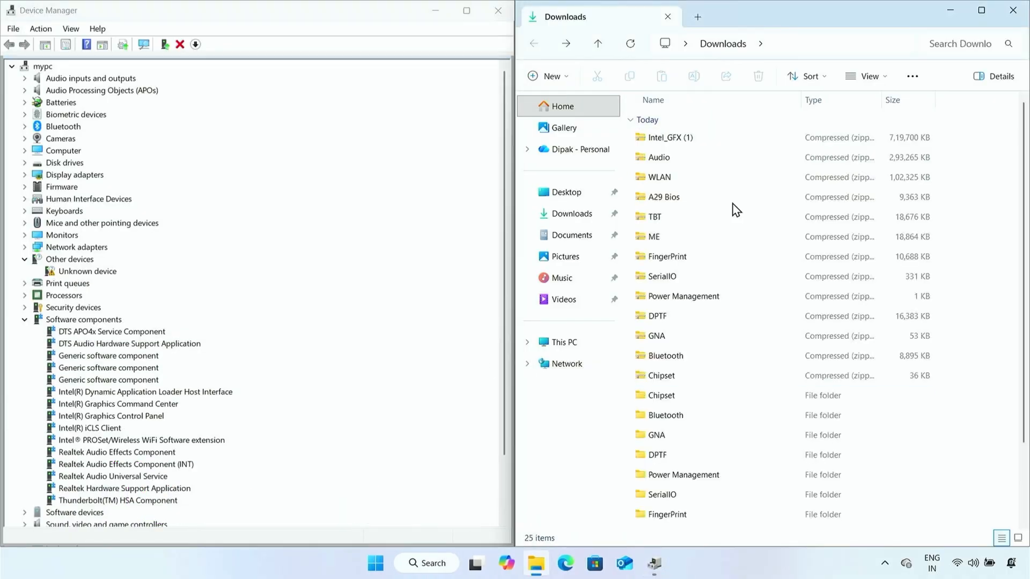
{"action": "left_click", "coordinate": [718, 201]}
{"action": "right_click", "coordinate": [718, 203]}
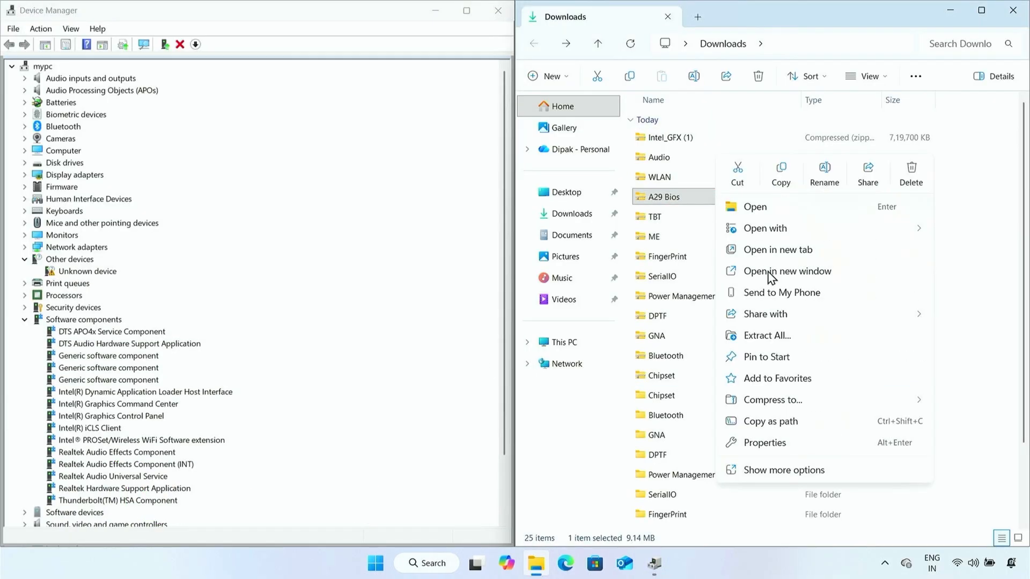
- Extract the A29 Bios archive into a new folder and open it
{"action": "left_click", "coordinate": [816, 337]}
{"action": "left_click", "coordinate": [630, 417]}
{"action": "scroll", "coordinate": [991, 446], "scroll_direction": "down", "scroll_amount": 2}
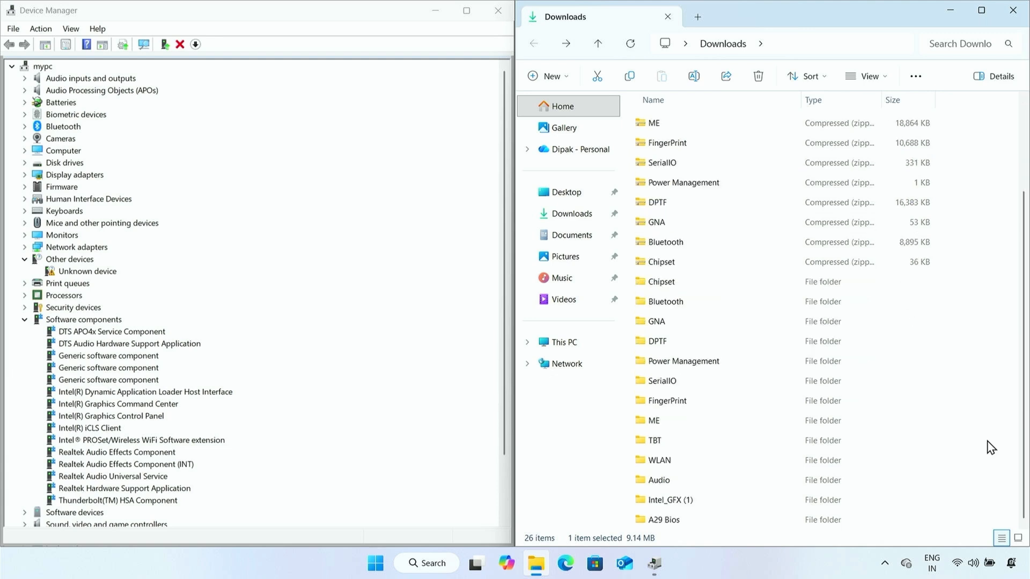
{"action": "double_click", "coordinate": [792, 518]}
- Run the RMATG5B0P0F0F BIOS updater past the security warnings and start flashing
{"action": "double_click", "coordinate": [754, 142]}
{"action": "double_click", "coordinate": [757, 143]}
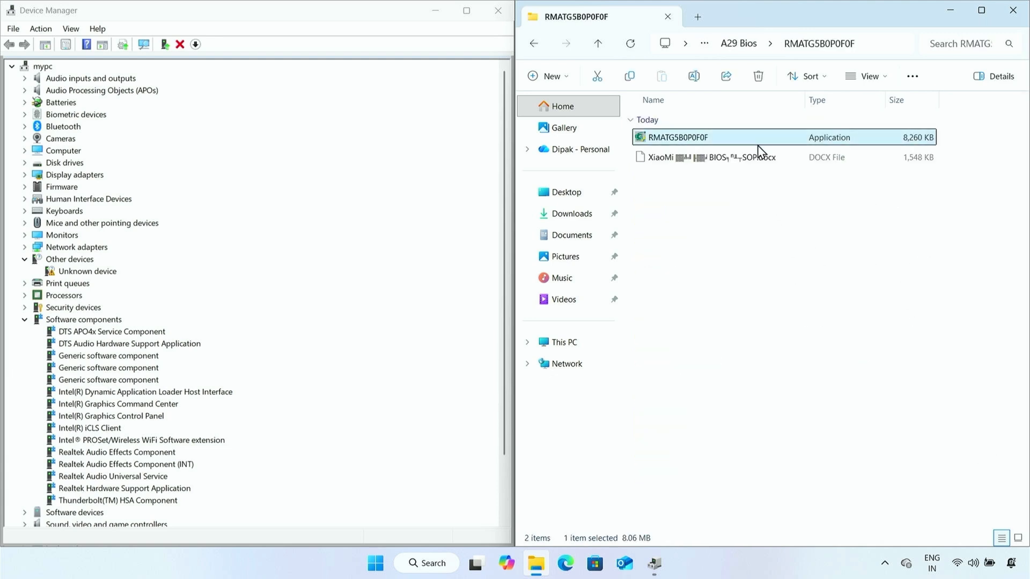
{"action": "left_click", "coordinate": [369, 185]}
{"action": "left_click", "coordinate": [531, 402]}
{"action": "left_click", "coordinate": [473, 405]}
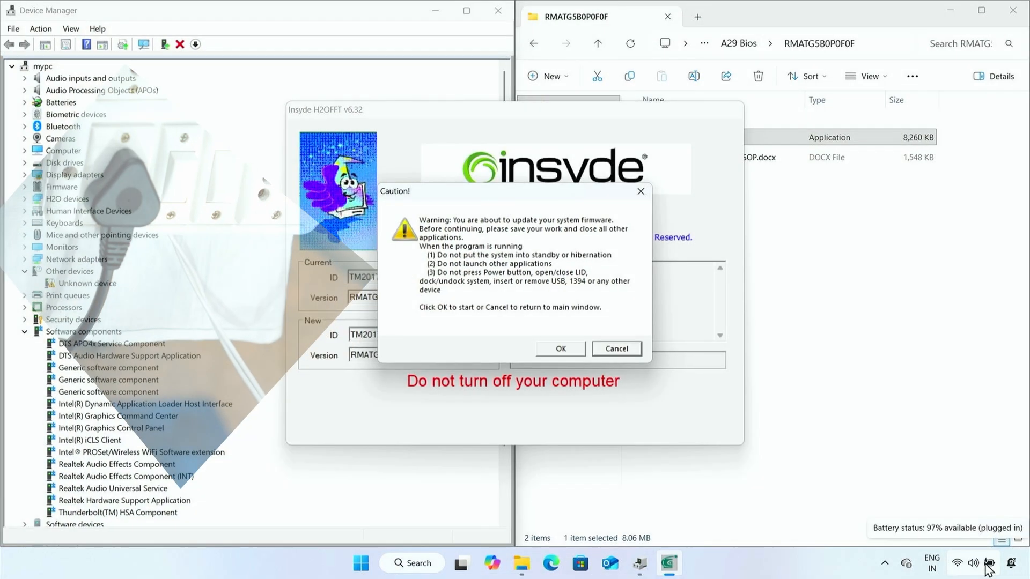
{"action": "left_click", "coordinate": [575, 350]}
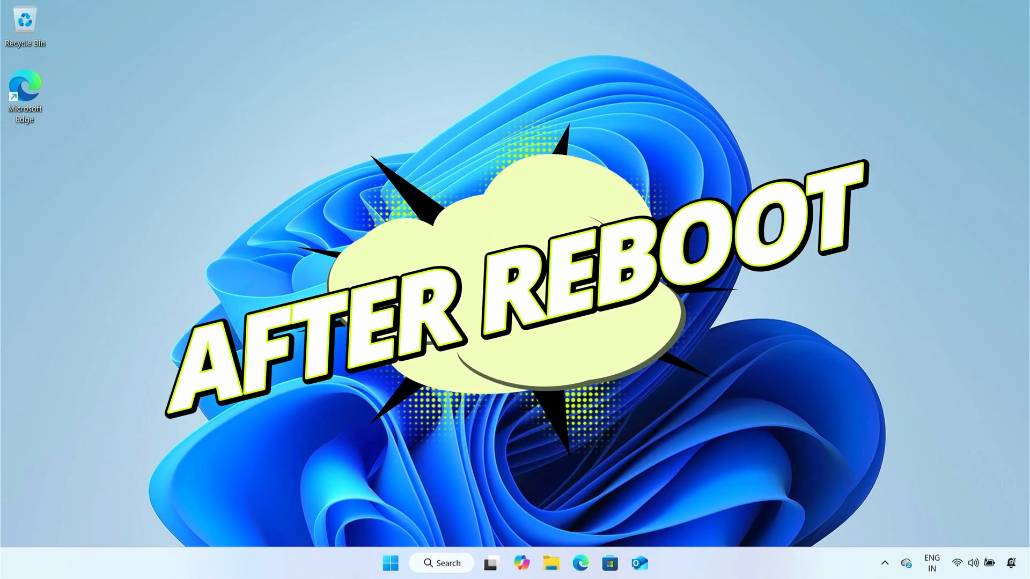
- Open Device Manager snapped to the left half and inspect the Unknown device
{"action": "right_click", "coordinate": [390, 562]}
{"action": "left_click", "coordinate": [405, 268]}
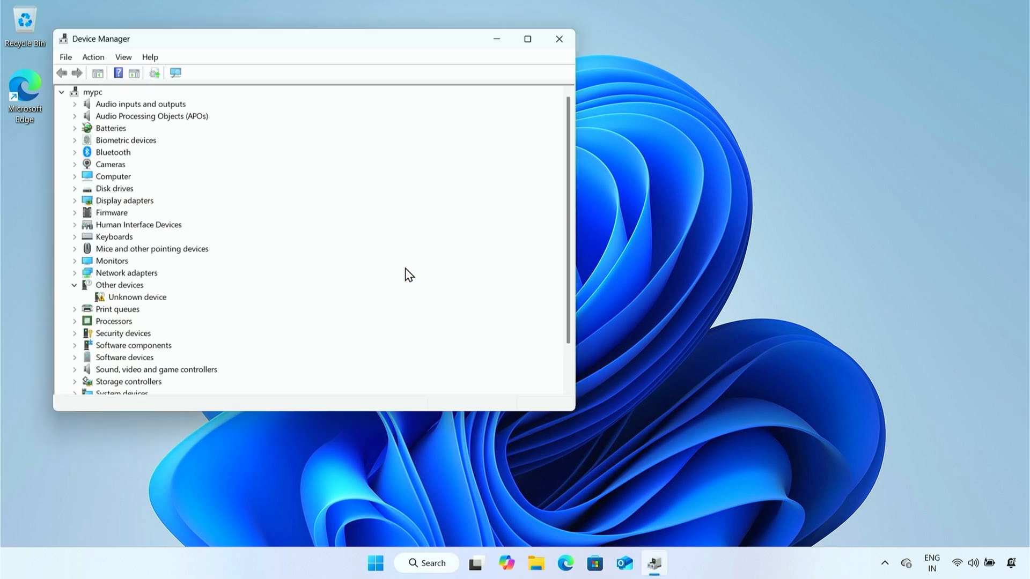
{"action": "key", "text": "super+Left"}
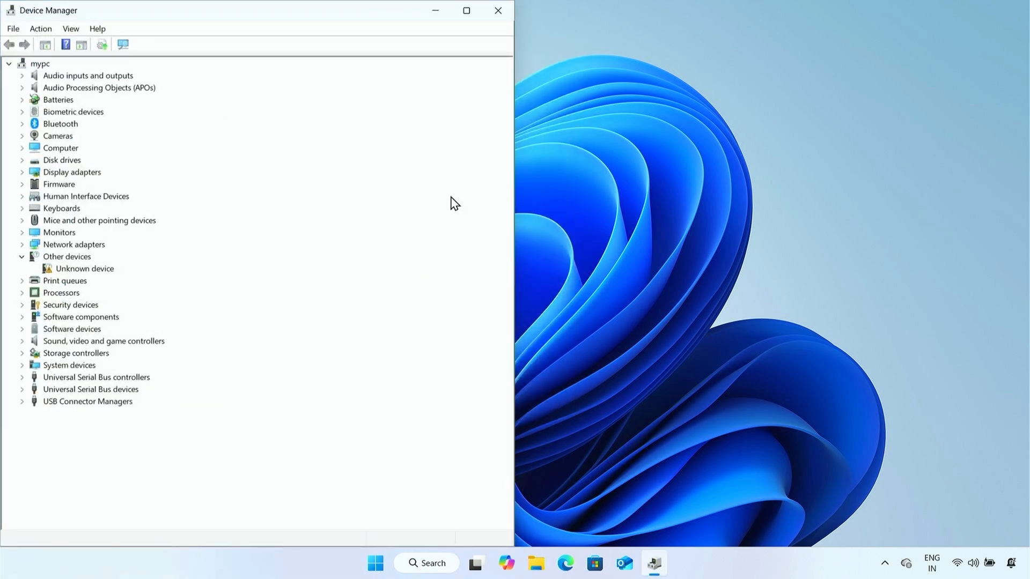
{"action": "left_click", "coordinate": [179, 274]}
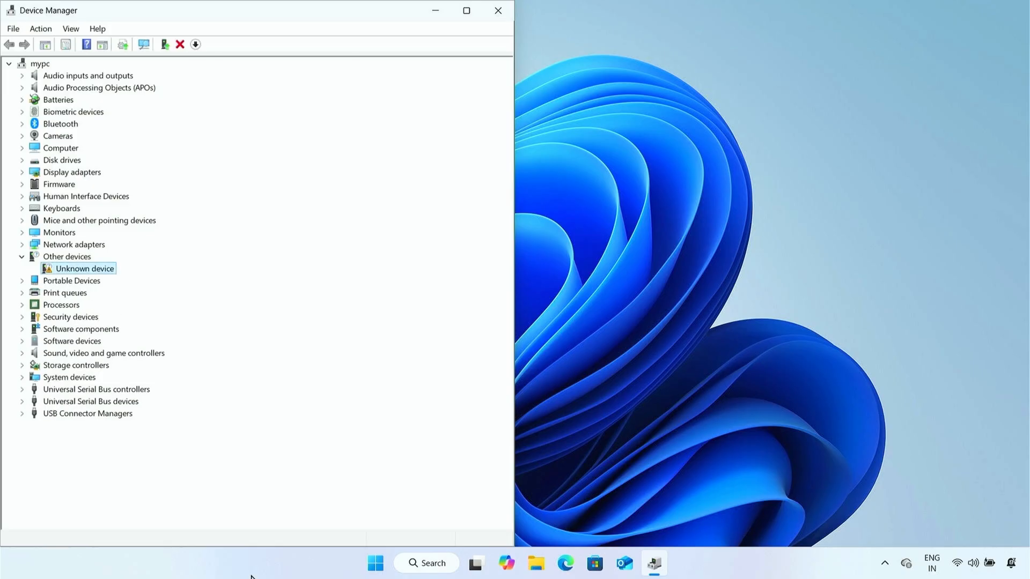
- Open Windows Settings on the Windows Update page
{"action": "left_click", "coordinate": [376, 564]}
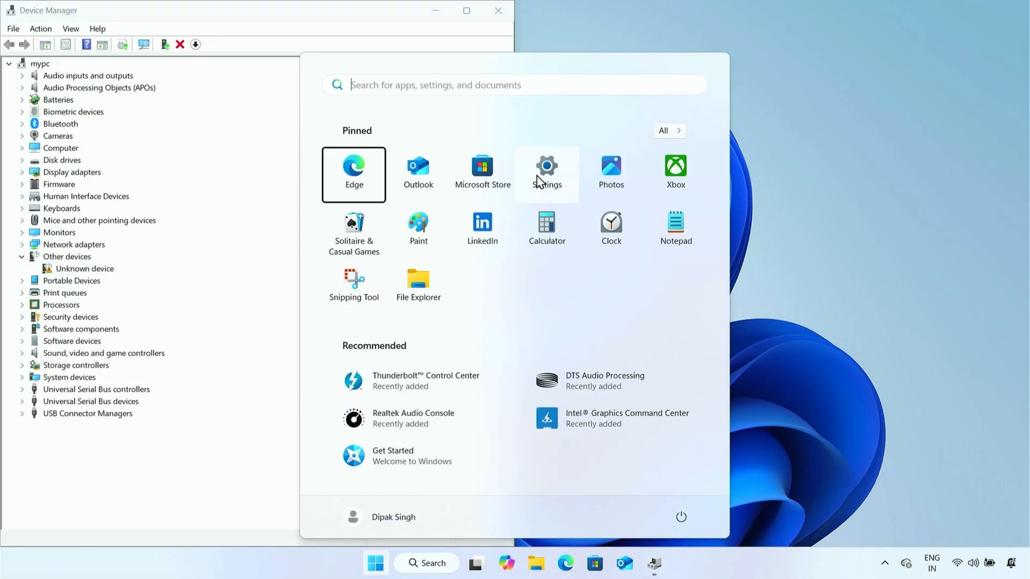
{"action": "left_click", "coordinate": [546, 167]}
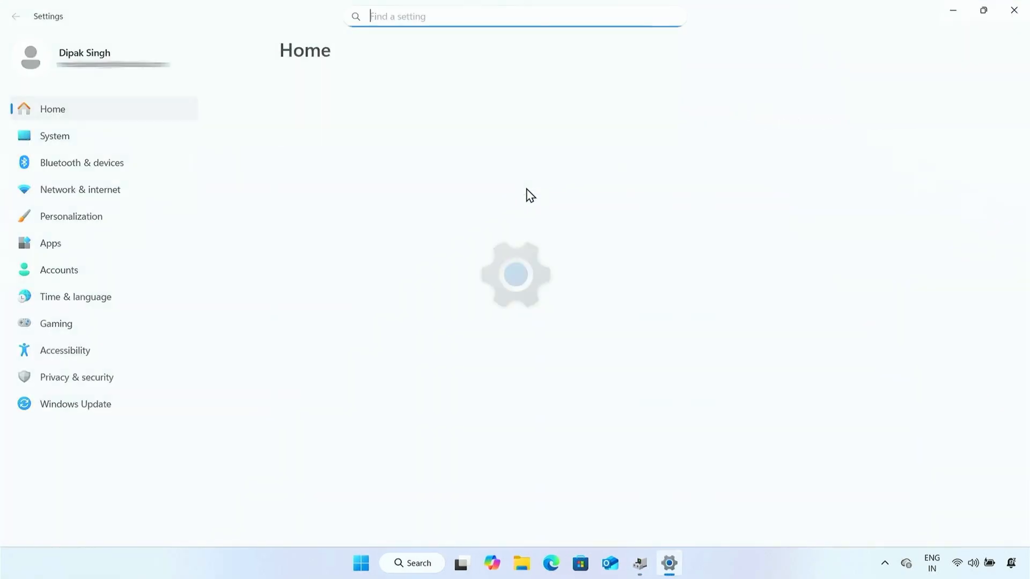
{"action": "left_click", "coordinate": [166, 409]}
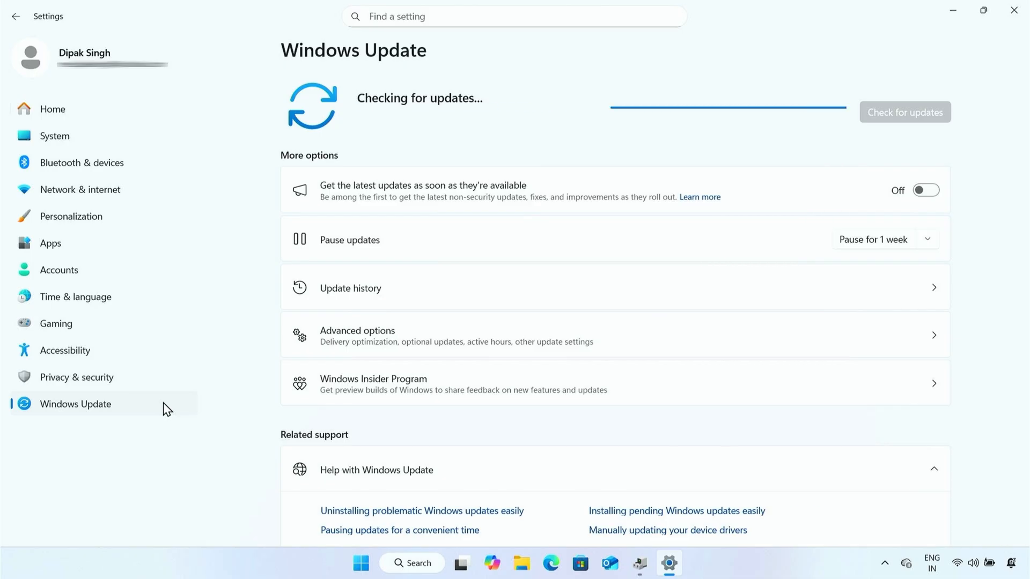
- Switch Metered connection off for the X3 Wi-Fi network, then return to Windows Update
{"action": "left_click", "coordinate": [144, 197]}
{"action": "left_click", "coordinate": [567, 208]}
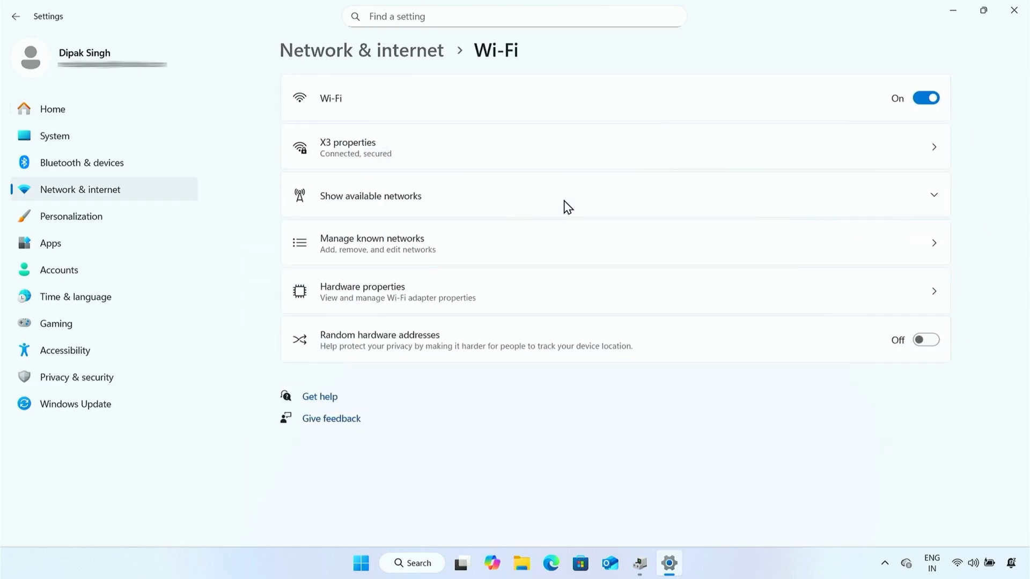
{"action": "left_click", "coordinate": [588, 147]}
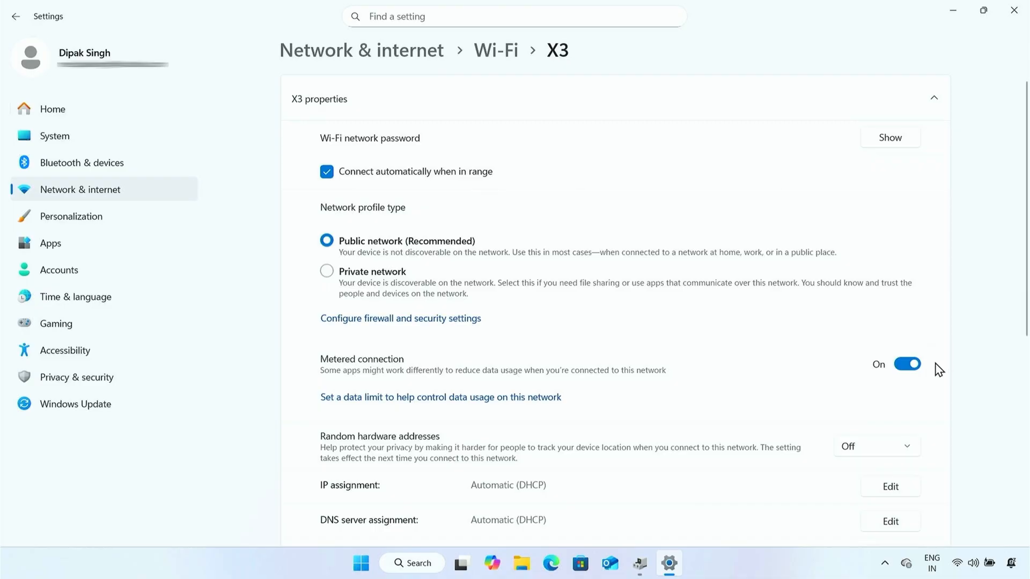
{"action": "left_click", "coordinate": [911, 367]}
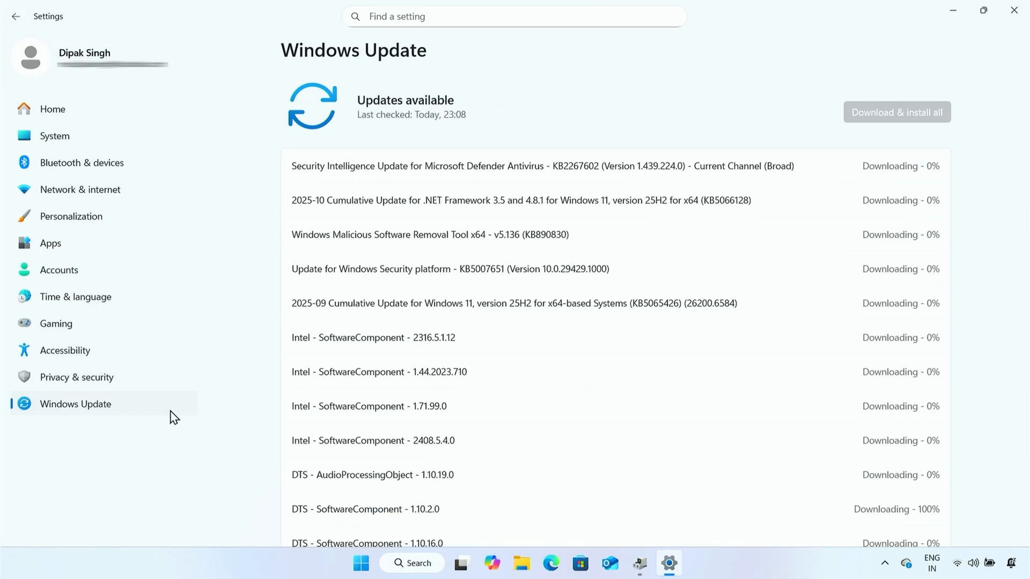
{"action": "scroll", "coordinate": [681, 355], "scroll_direction": "down", "scroll_amount": 9}
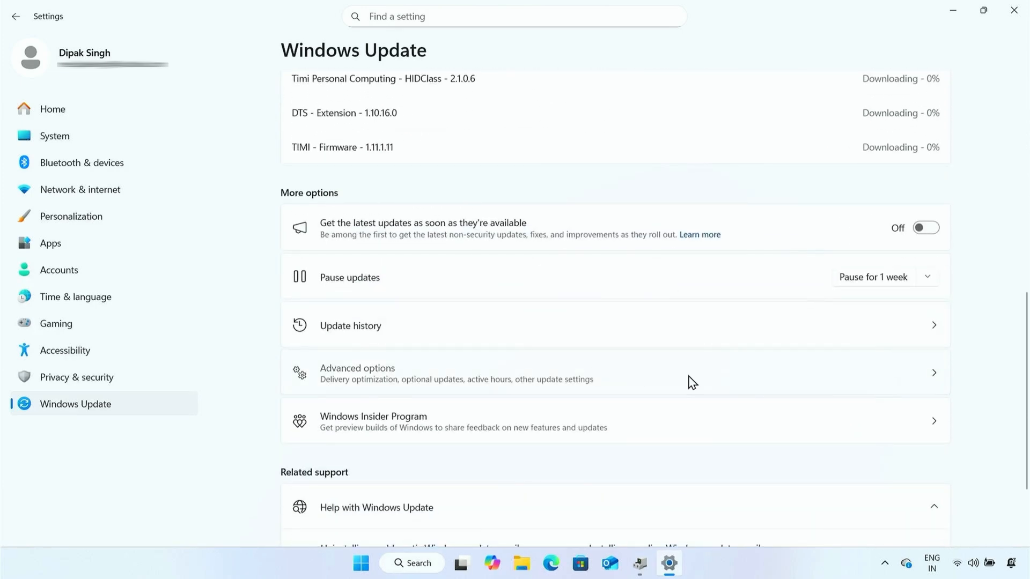
{"action": "left_click", "coordinate": [686, 380]}
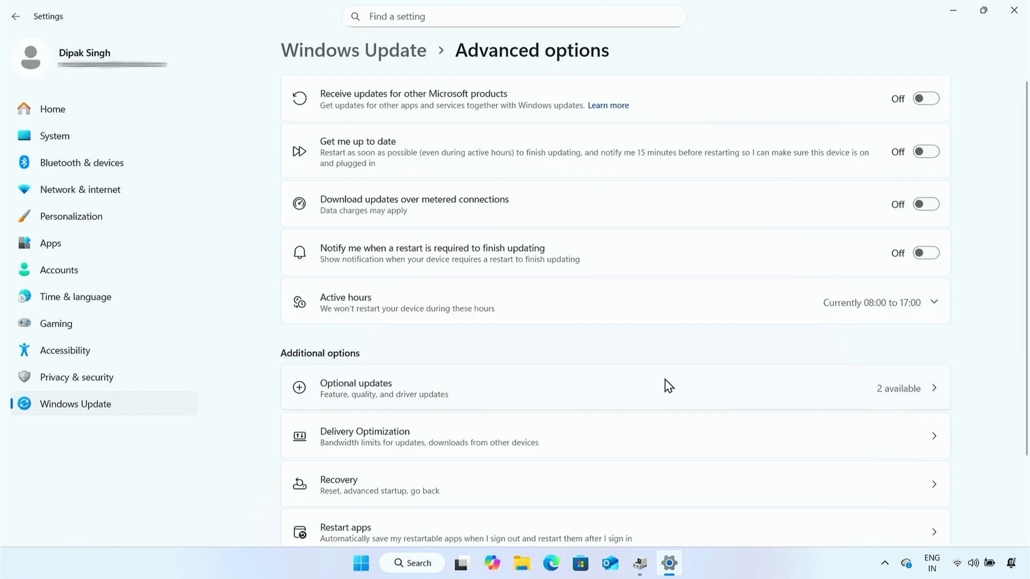
- Install the optional AudioProcessingObject driver update, then restart now to finish updating
{"action": "left_click", "coordinate": [666, 386]}
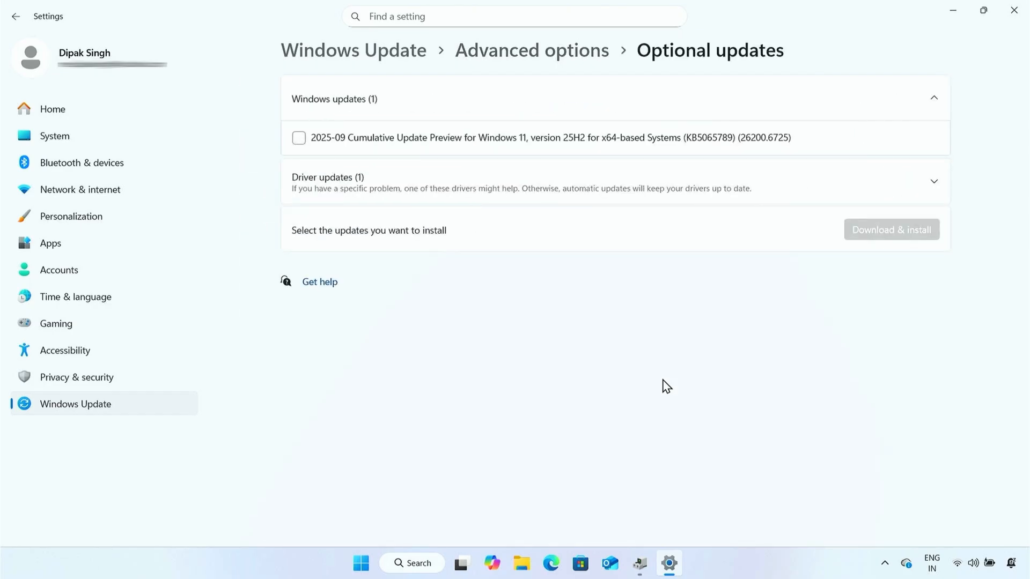
{"action": "left_click", "coordinate": [818, 199]}
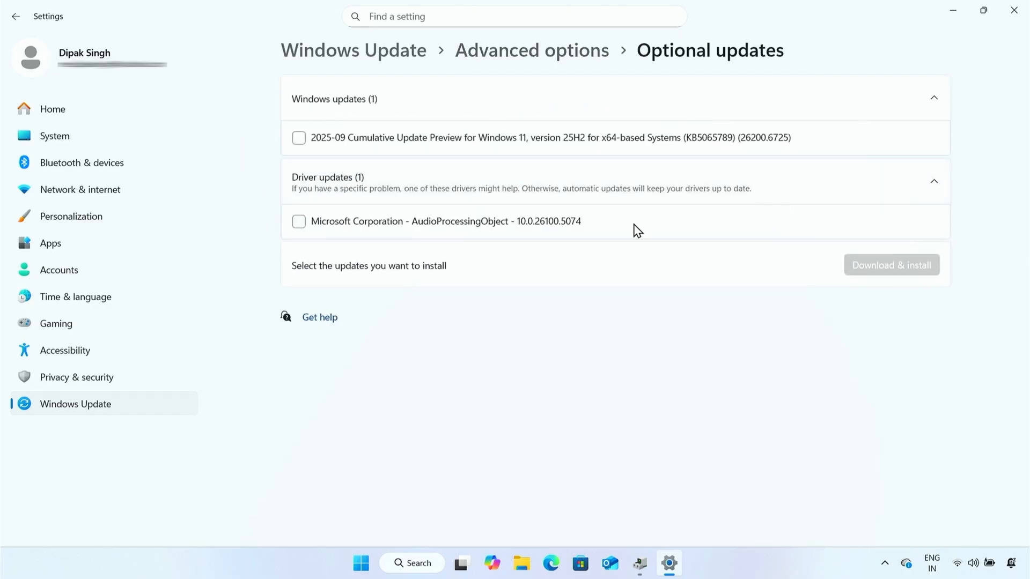
{"action": "left_click", "coordinate": [299, 221]}
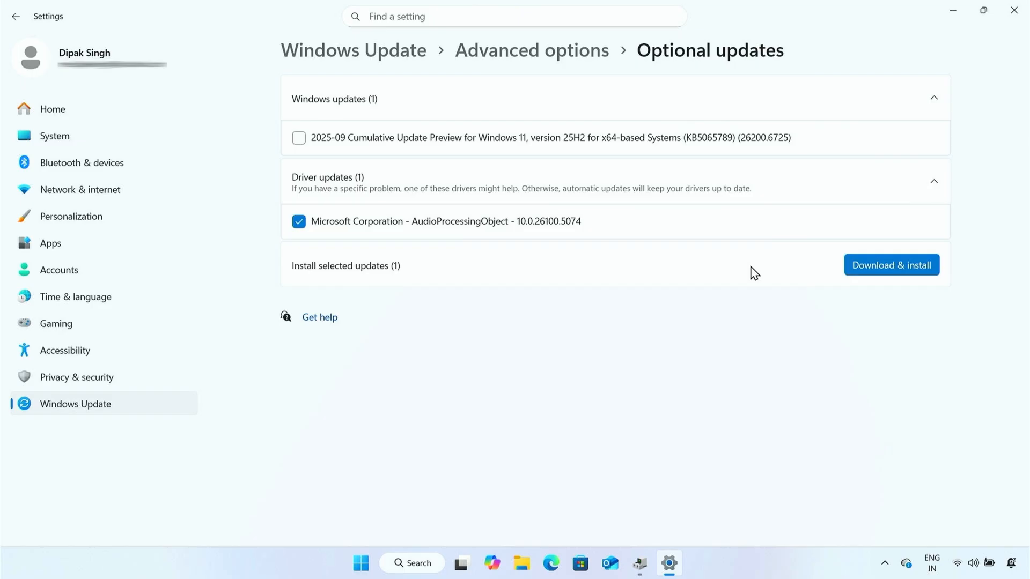
{"action": "left_click", "coordinate": [882, 272]}
{"action": "mouse_move", "coordinate": [976, 24]}
{"action": "left_click", "coordinate": [1007, 60]}
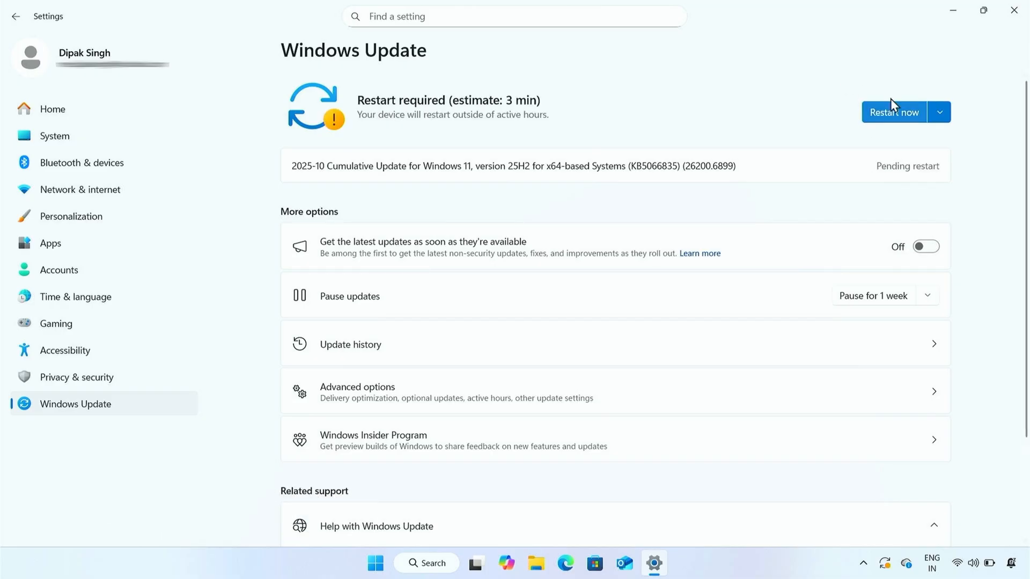
{"action": "left_click", "coordinate": [888, 111]}
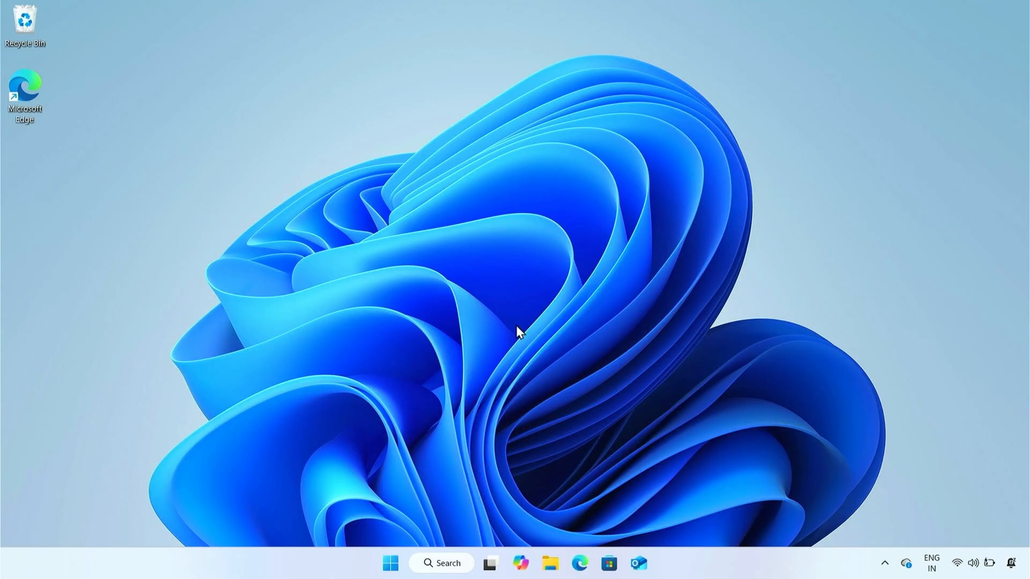
- Open OneDrive's settings window from its taskbar status panel
{"action": "left_click", "coordinate": [905, 567]}
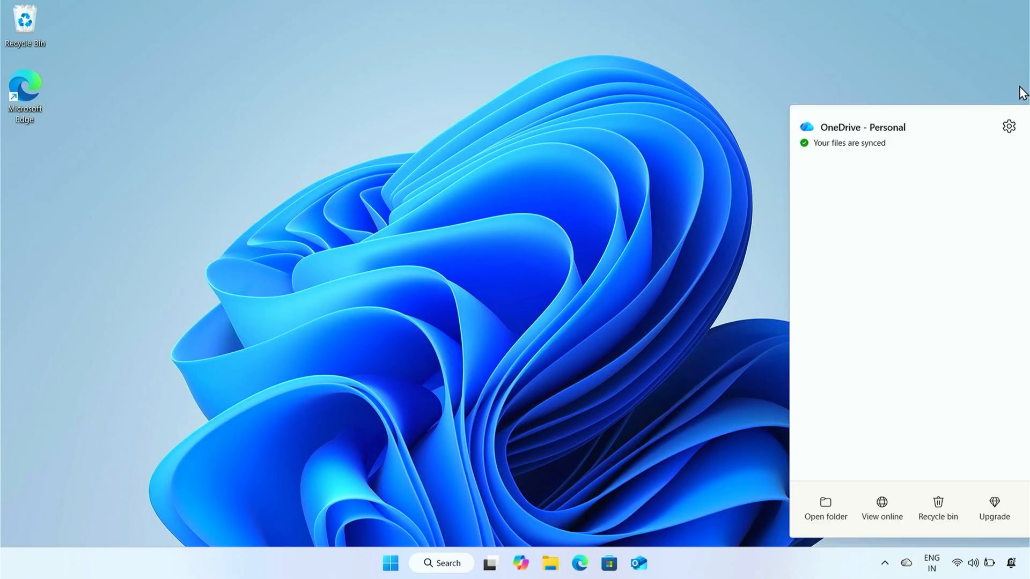
{"action": "left_click", "coordinate": [1006, 129]}
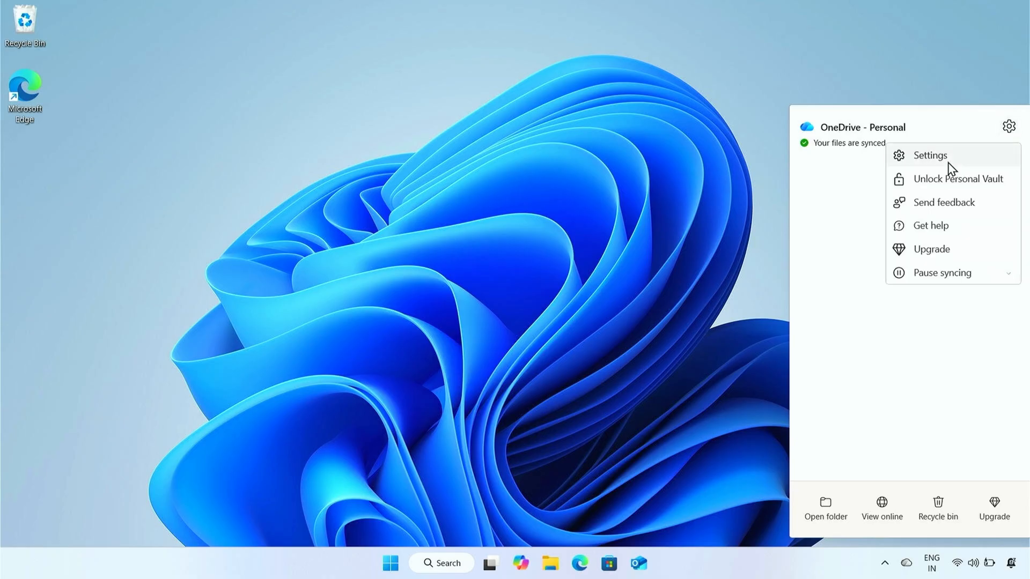
{"action": "left_click", "coordinate": [948, 161]}
- Turn off Remember my preferences and Remember my apps in Windows backup settings
{"action": "key", "text": "super+i"}
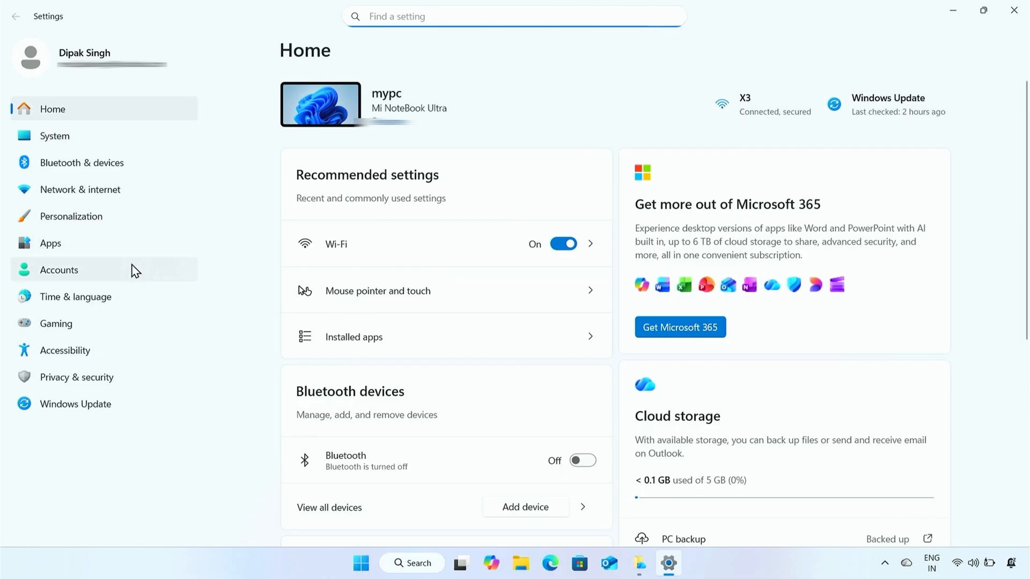
{"action": "left_click", "coordinate": [155, 277]}
{"action": "scroll", "coordinate": [574, 314], "scroll_direction": "down", "scroll_amount": 8}
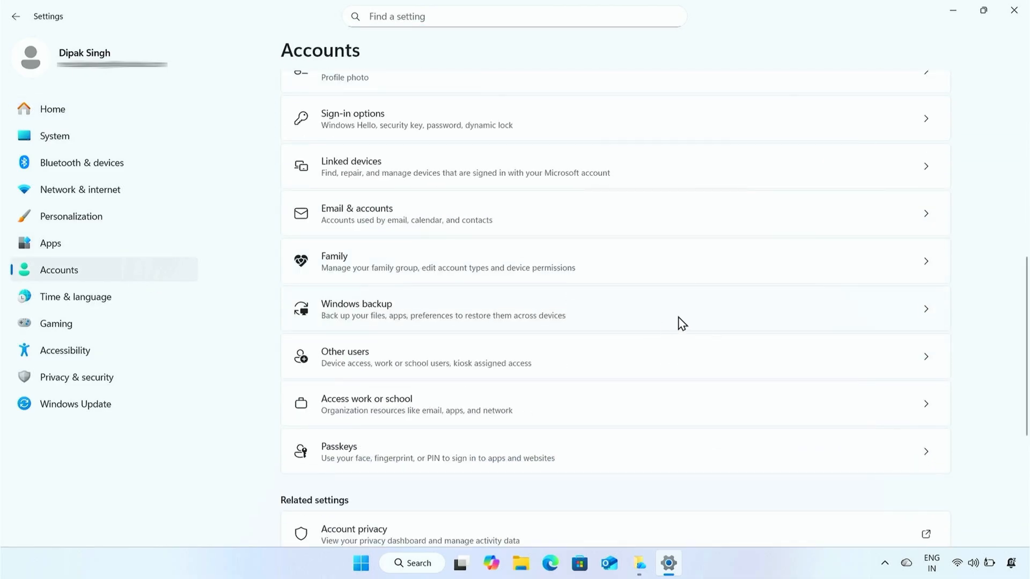
{"action": "left_click", "coordinate": [681, 322]}
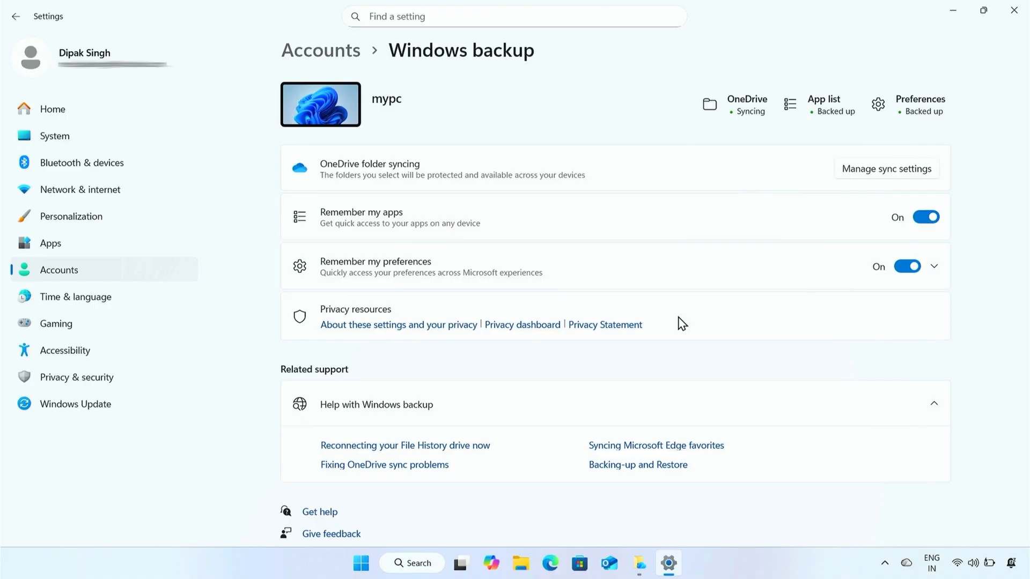
{"action": "left_click", "coordinate": [907, 268]}
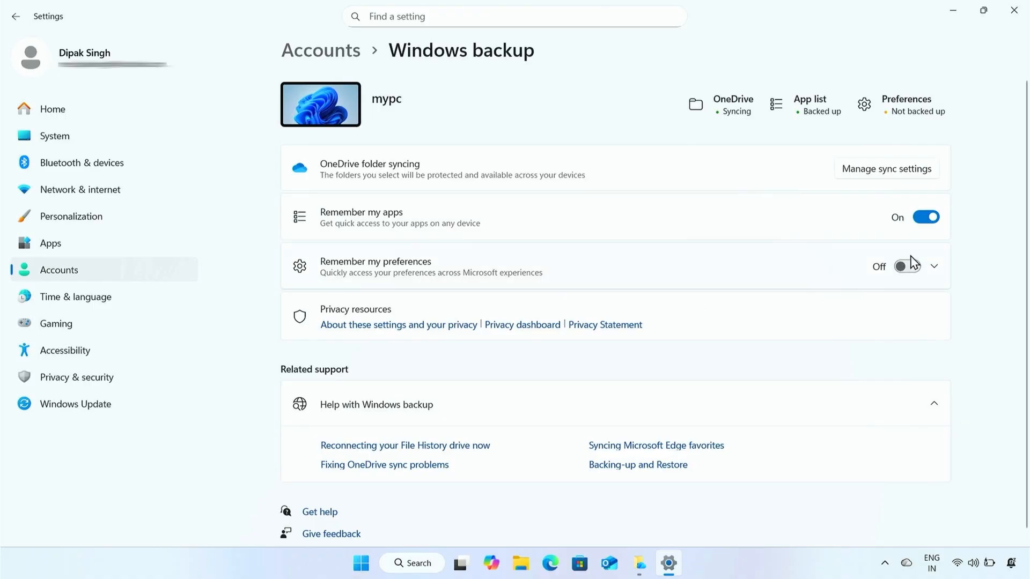
{"action": "left_click", "coordinate": [929, 221]}
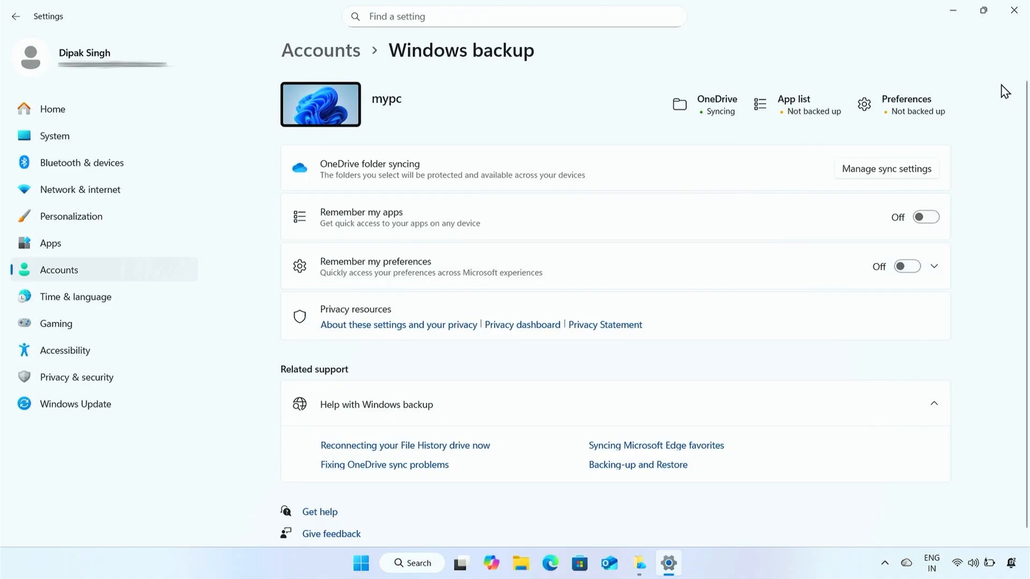
{"action": "left_click", "coordinate": [1014, 10]}
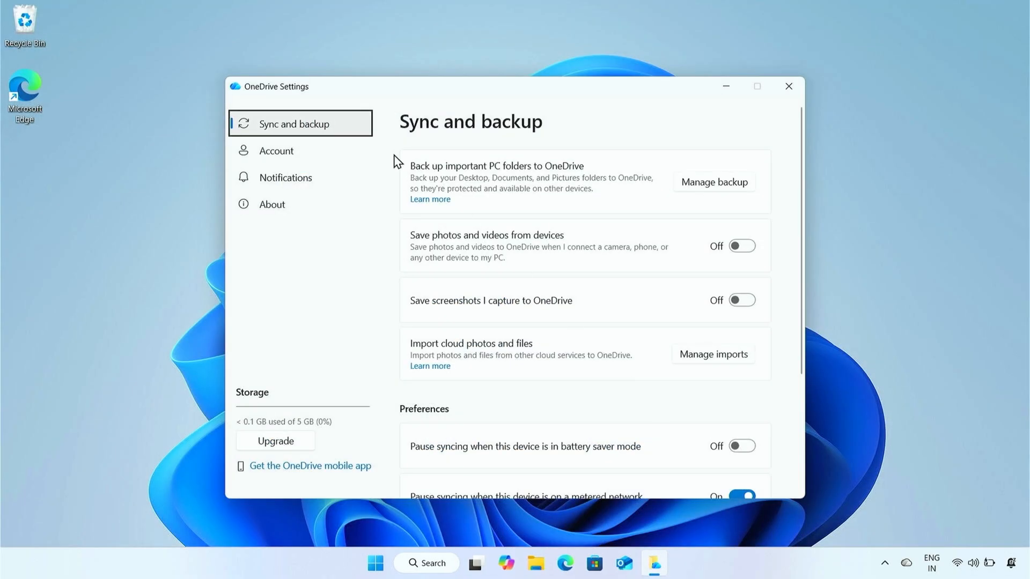
- Unlink this PC from the OneDrive account, then search for 'control'
{"action": "left_click", "coordinate": [326, 150]}
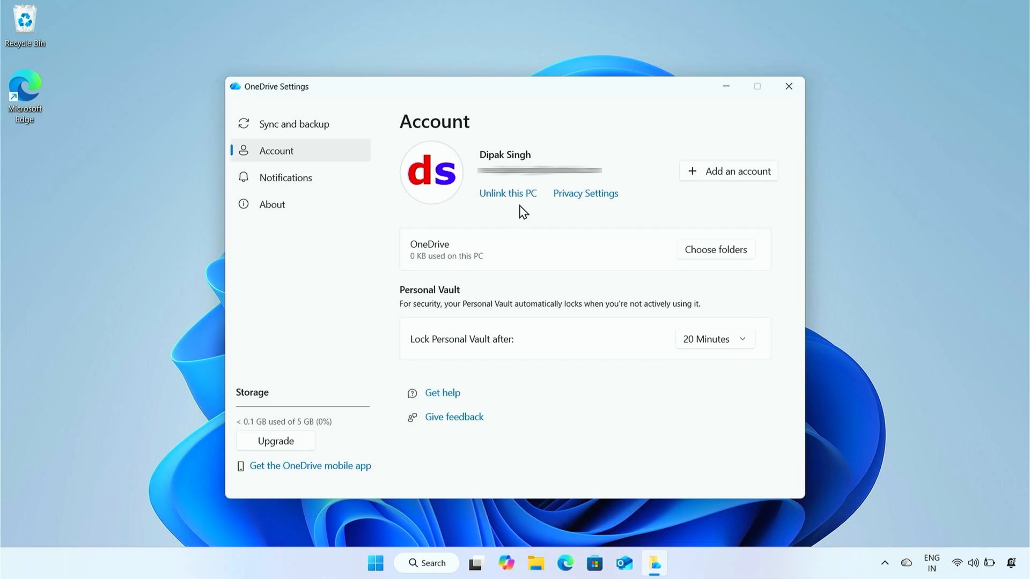
{"action": "left_click", "coordinate": [509, 197]}
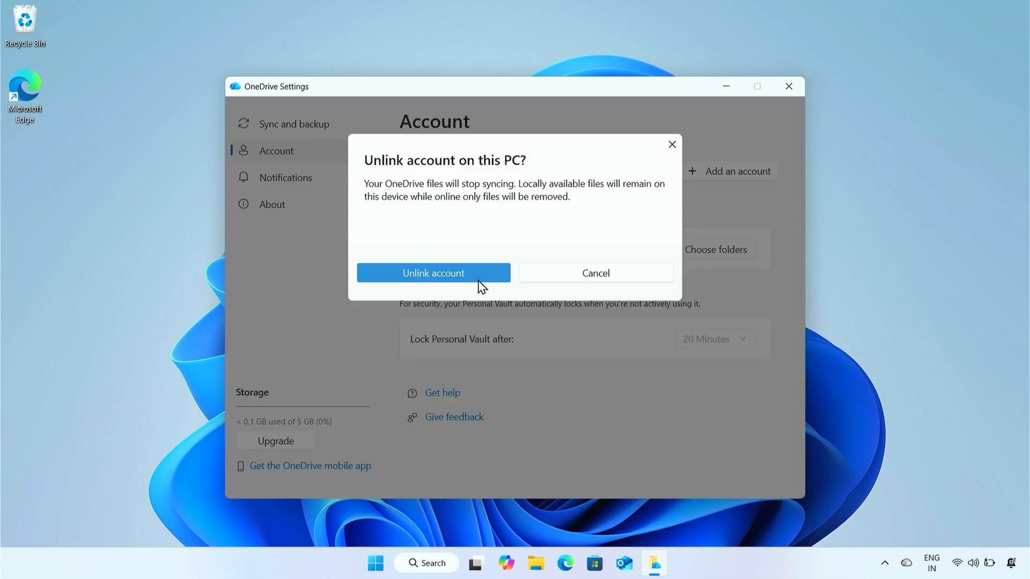
{"action": "left_click", "coordinate": [478, 280]}
{"action": "key", "text": "super"}
{"action": "type", "text": "co"}
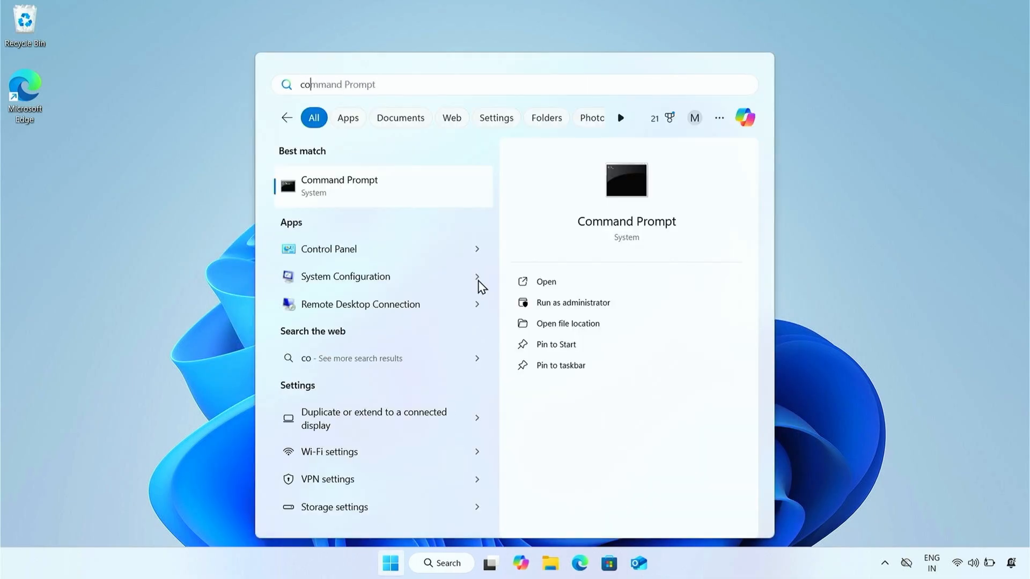
{"action": "type", "text": "ntrol"}
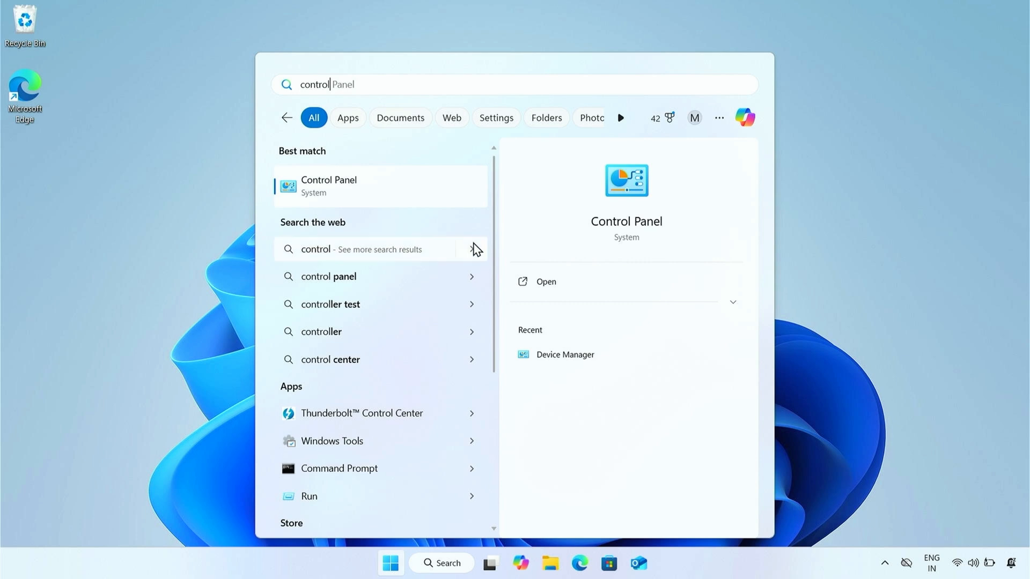
- Uninstall Microsoft OneDrive from Control Panel's programs list, then start a web search in Edge
{"action": "left_click", "coordinate": [428, 194]}
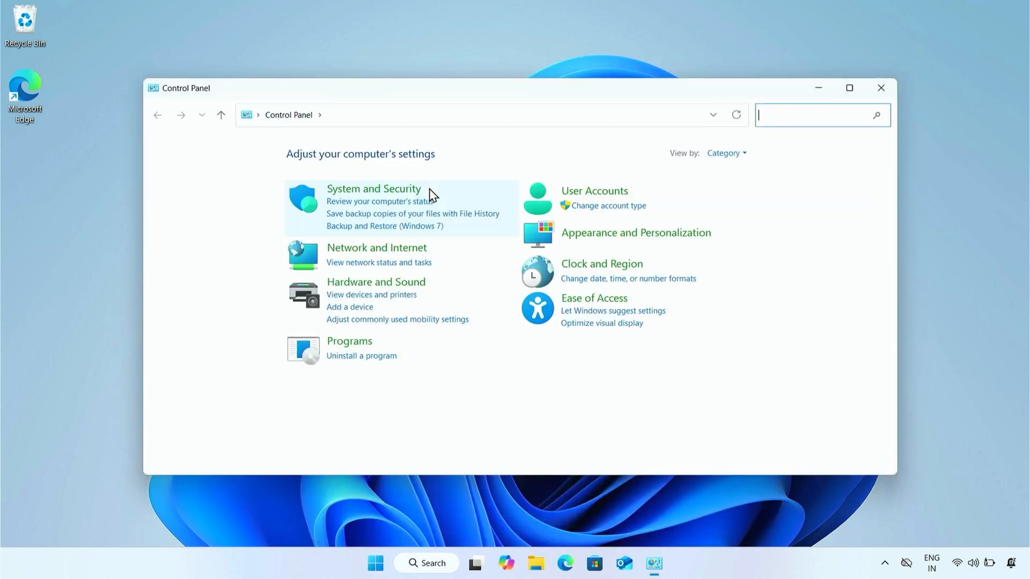
{"action": "left_click", "coordinate": [391, 365]}
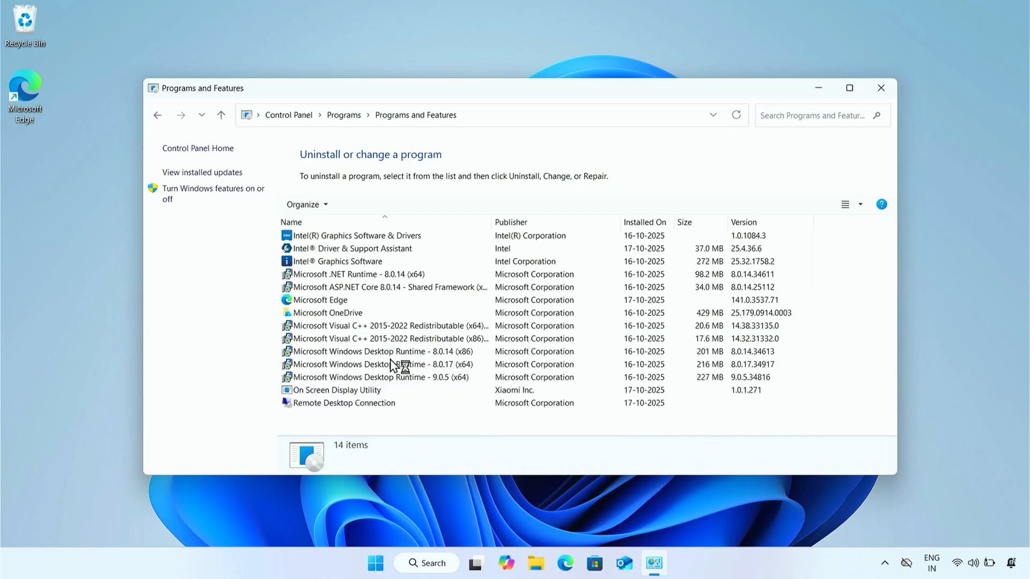
{"action": "left_click", "coordinate": [849, 88]}
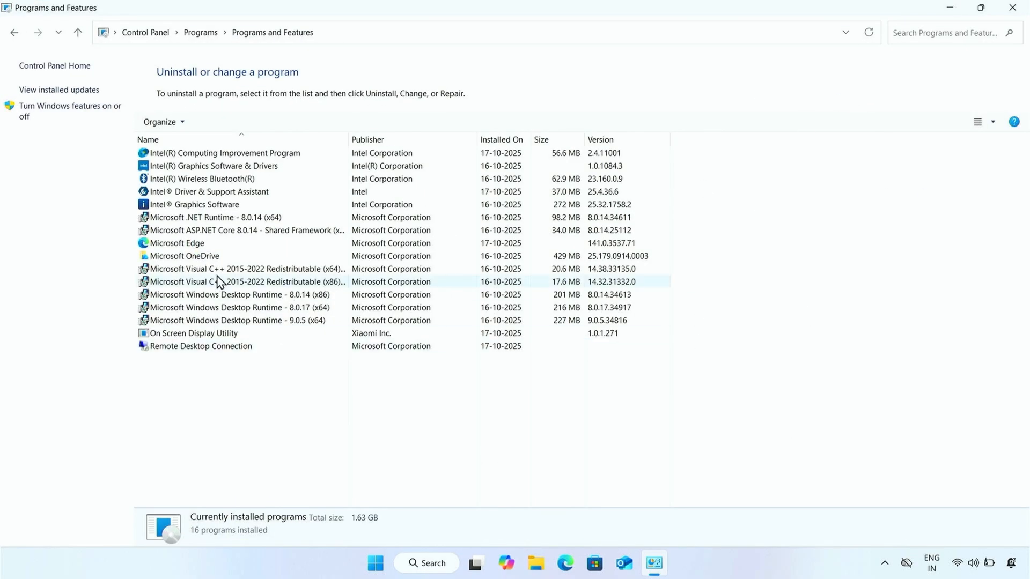
{"action": "left_click", "coordinate": [248, 261]}
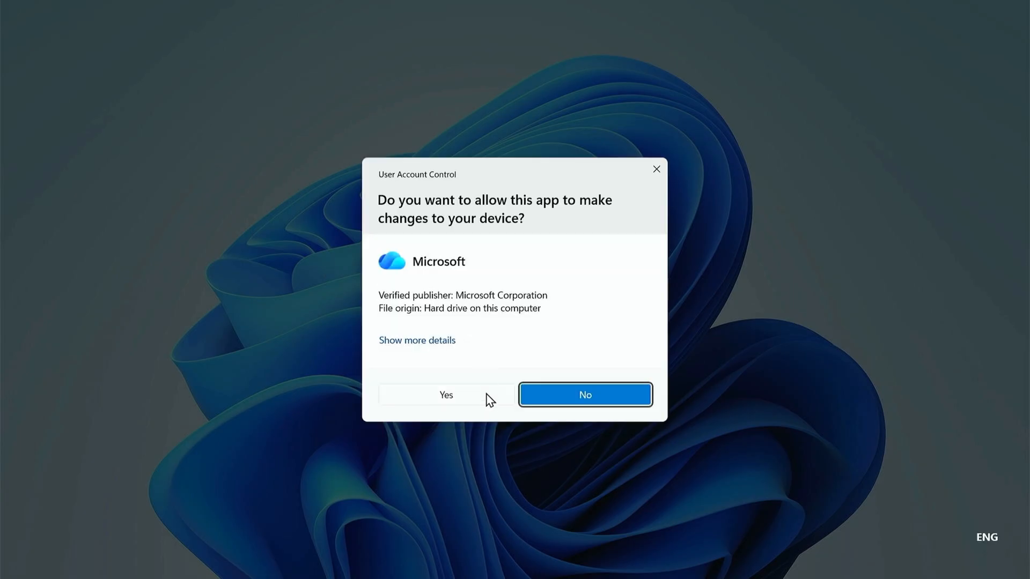
{"action": "left_click", "coordinate": [489, 399]}
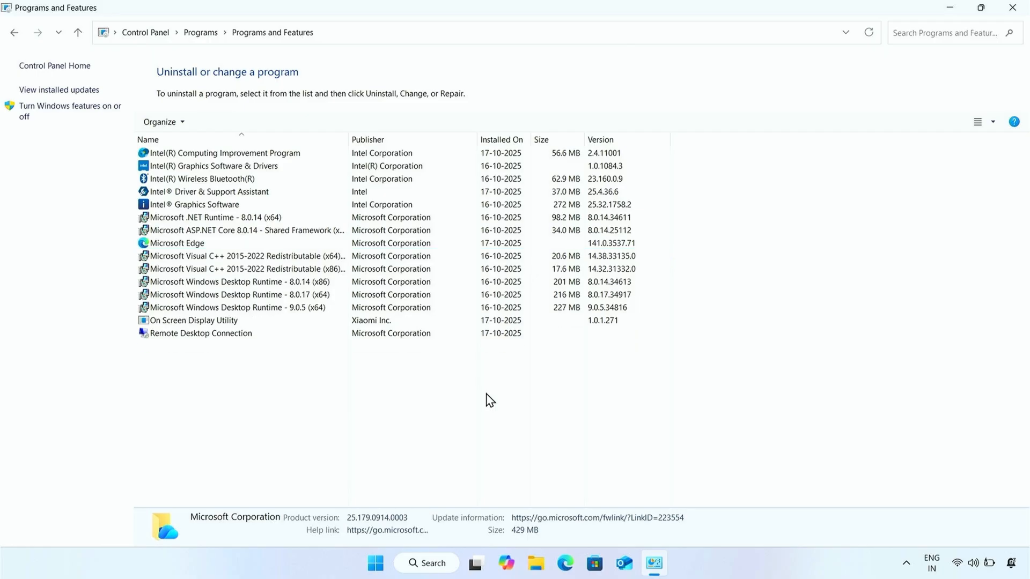
{"action": "left_click", "coordinate": [1012, 7]}
{"action": "left_click", "coordinate": [578, 564]}
{"action": "left_click", "coordinate": [661, 329]}
- Search Edge for 'microsoft account' and sign in to the Microsoft account
{"action": "type", "text": "microsoft account"}
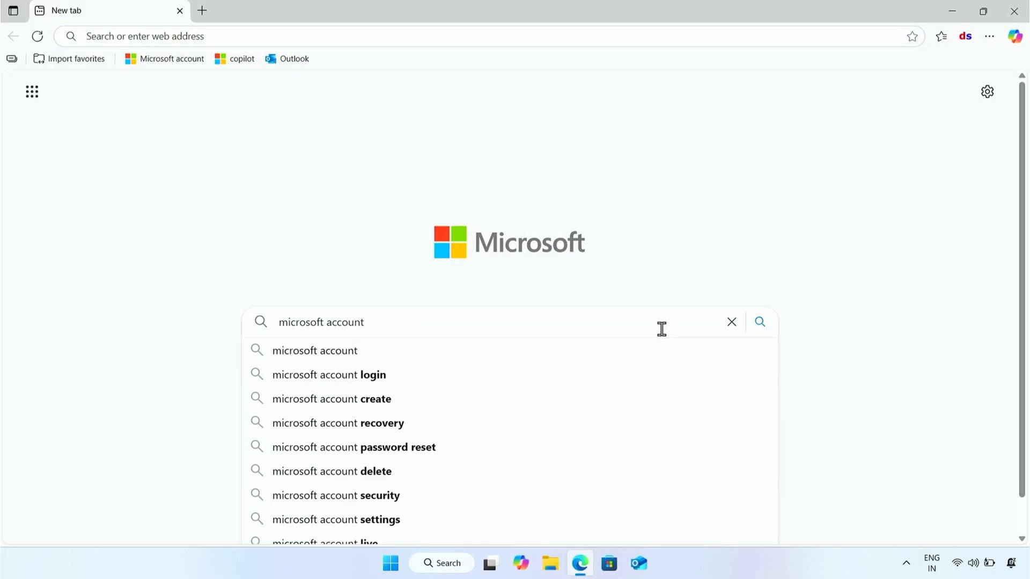
{"action": "key", "text": "Return"}
{"action": "left_click", "coordinate": [391, 247]}
{"action": "left_click", "coordinate": [533, 368]}
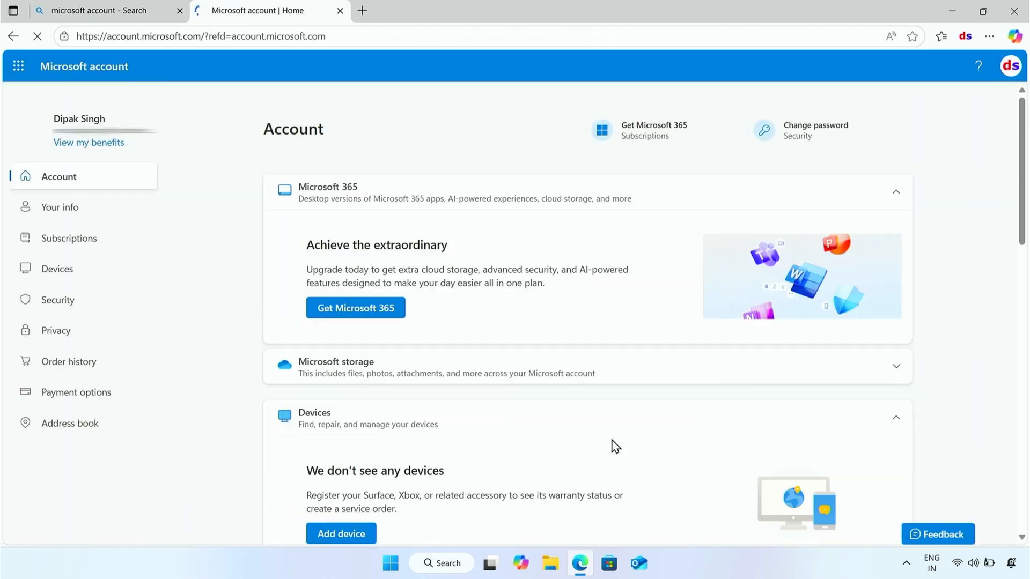
- Clear the cloud-stored settings for all devices on the Devices page, then close Edge
{"action": "left_click", "coordinate": [115, 279]}
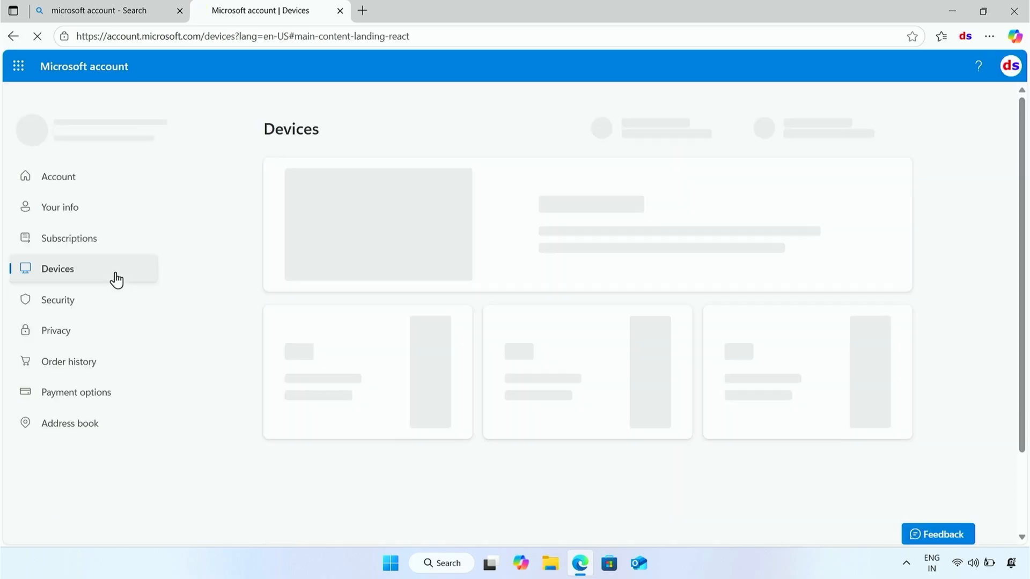
{"action": "scroll", "coordinate": [346, 367], "scroll_direction": "down", "scroll_amount": 2}
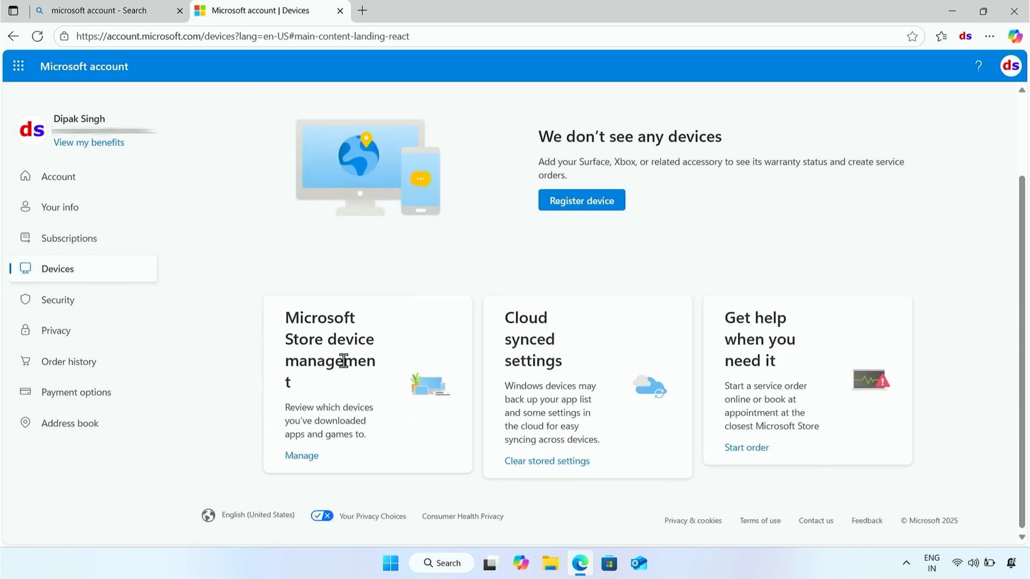
{"action": "left_click", "coordinate": [559, 464]}
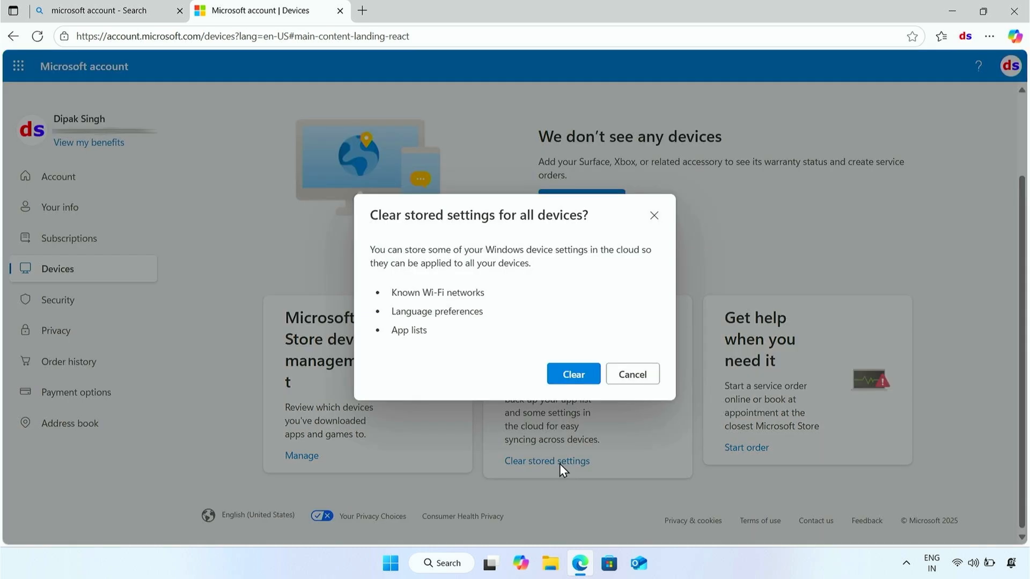
{"action": "left_click", "coordinate": [593, 382]}
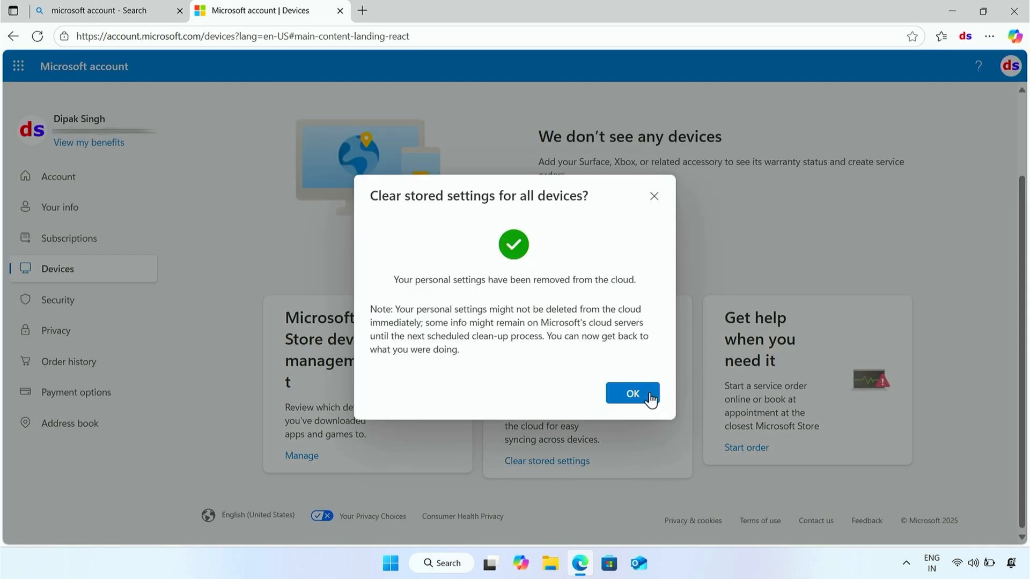
{"action": "left_click", "coordinate": [648, 395]}
{"action": "left_click", "coordinate": [340, 10]}
{"action": "left_click", "coordinate": [179, 10]}
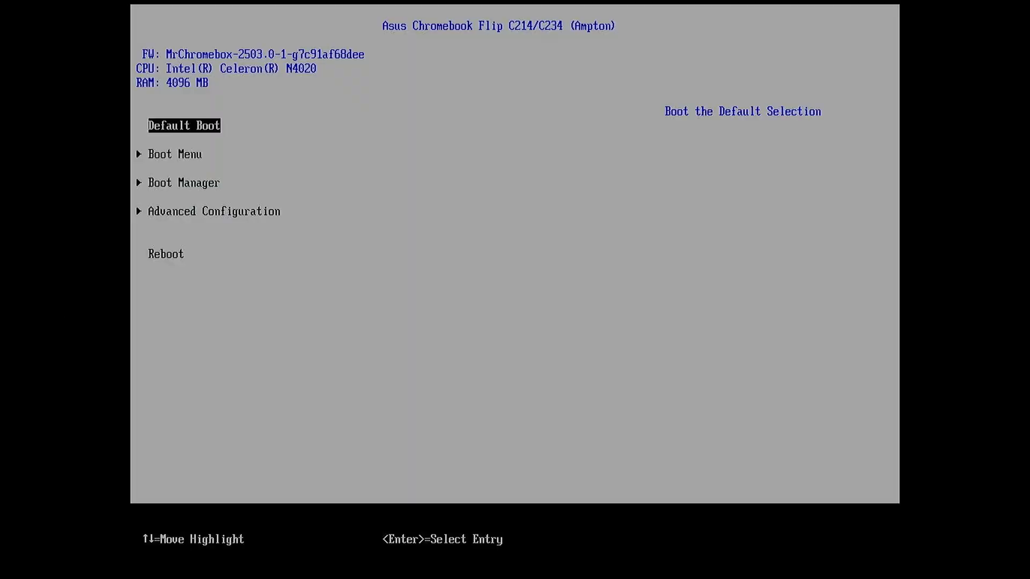
- Enable Attempt Secure Boot under Advanced Configuration's Secure Boot Configuration
{"action": "key", "text": "Down"}
{"action": "key", "text": "Down"}
{"action": "key", "text": "Down"}
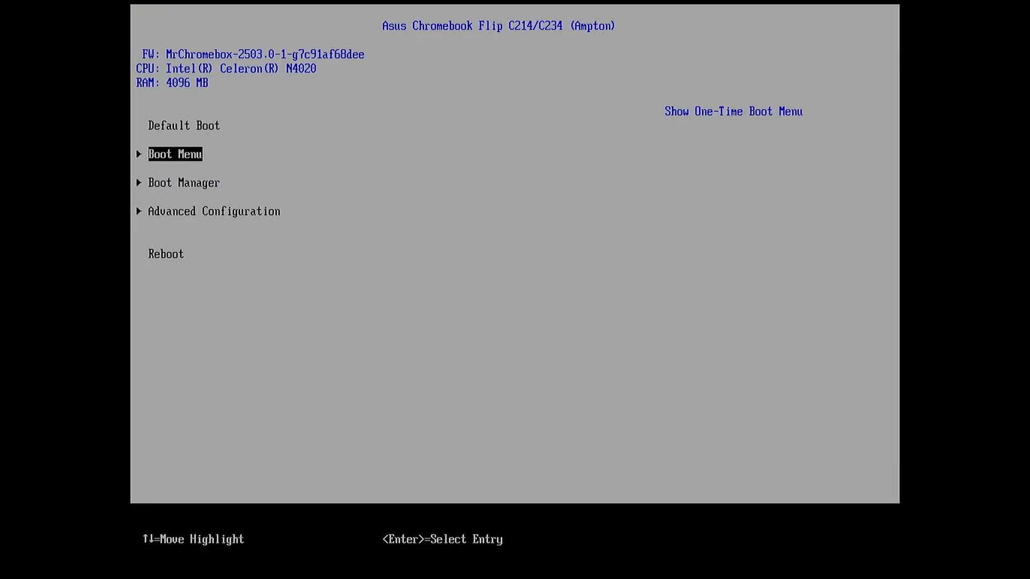
{"action": "key", "text": "Return"}
{"action": "key", "text": "Return"}
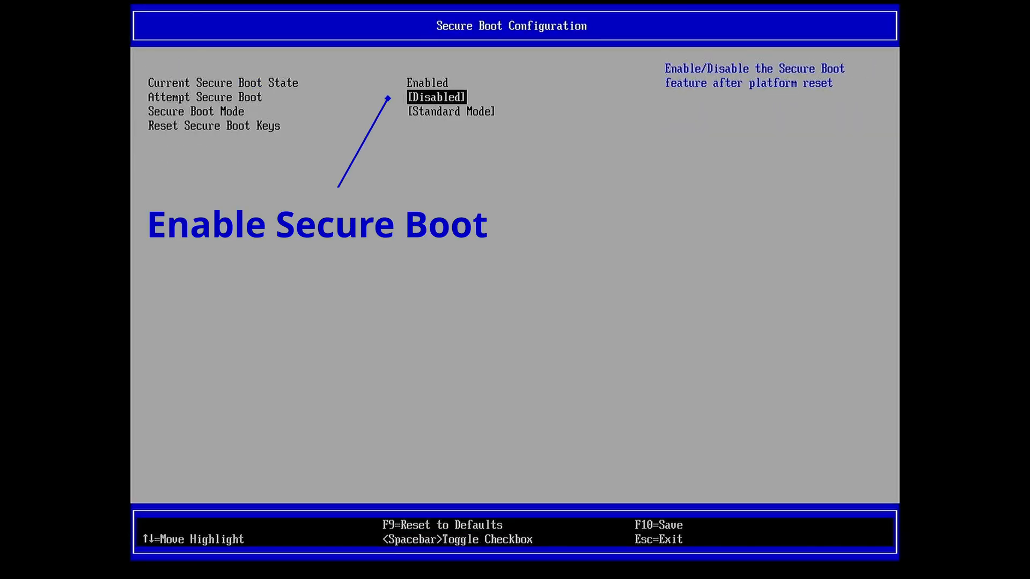
{"action": "key", "text": "space"}
{"action": "key", "text": "Return"}
- Exit the firmware setup and reboot, then bring up Windows Settings with Win+I
{"action": "key", "text": "Up"}
{"action": "key", "text": "Escape"}
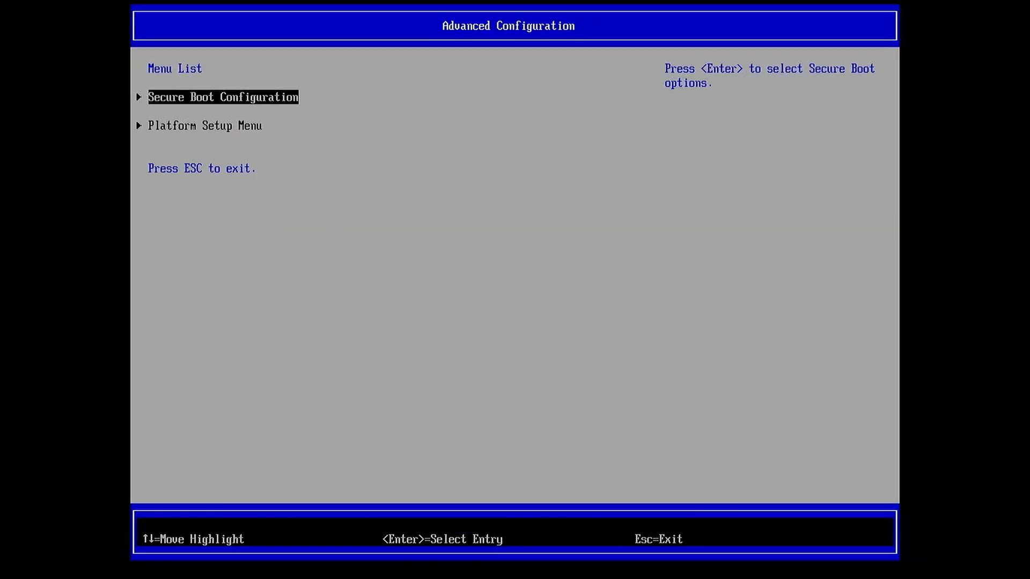
{"action": "key", "text": "Escape"}
{"action": "key", "text": "Down"}
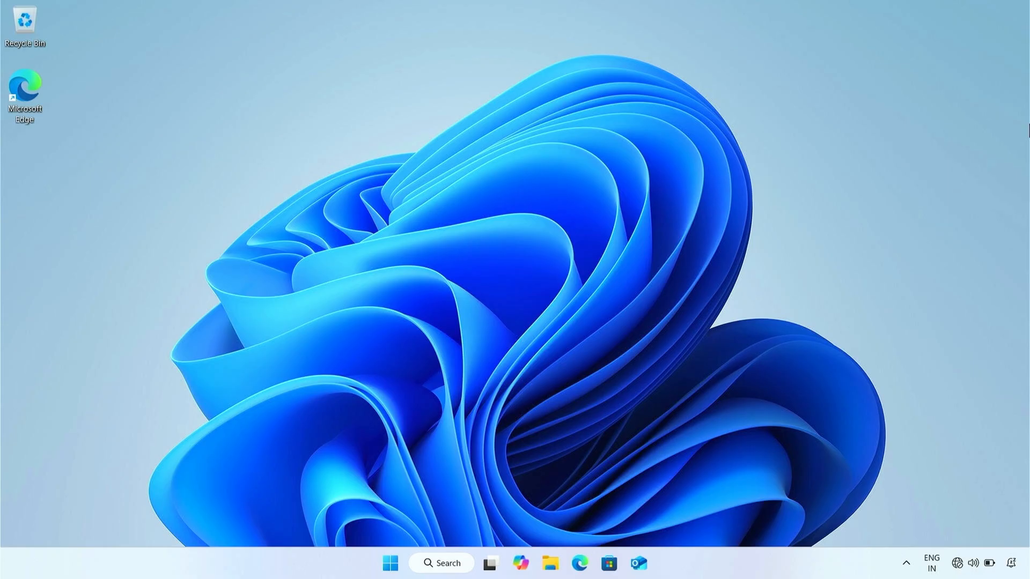
{"action": "key", "text": "super+i"}
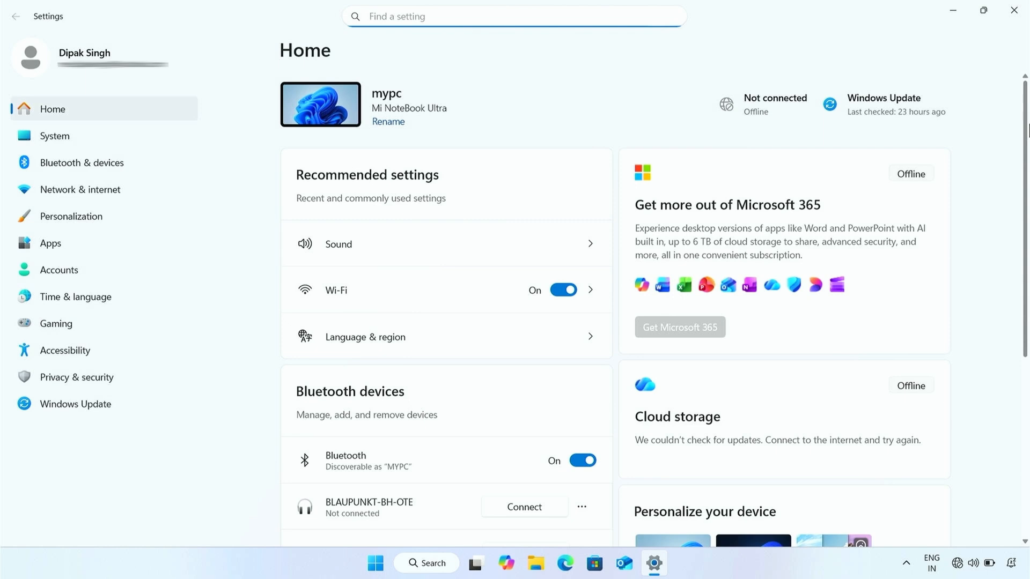
- Launch Windows Security from Privacy & security and turn on potentially unwanted app blocking
{"action": "left_click", "coordinate": [156, 387]}
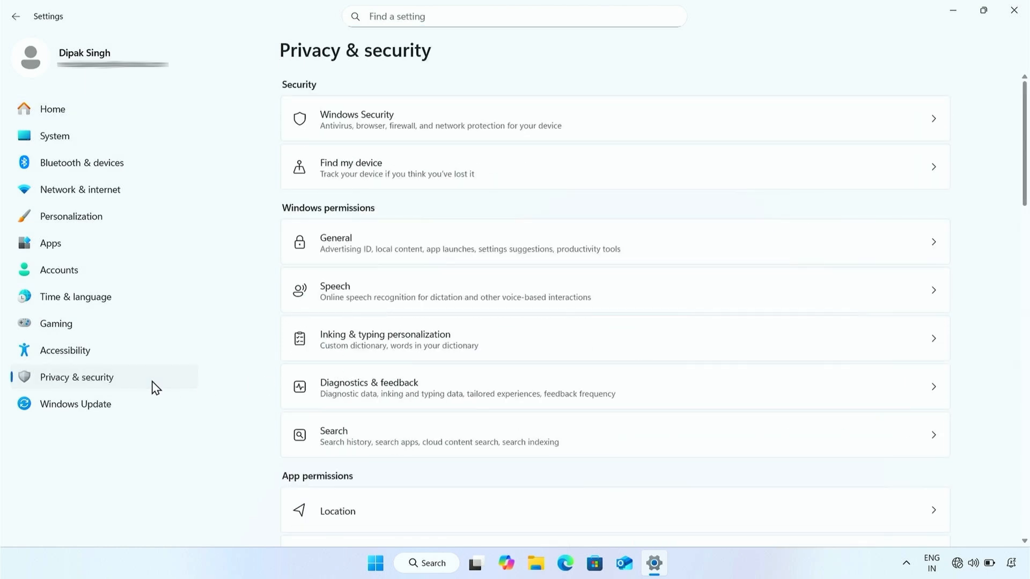
{"action": "left_click", "coordinate": [704, 123]}
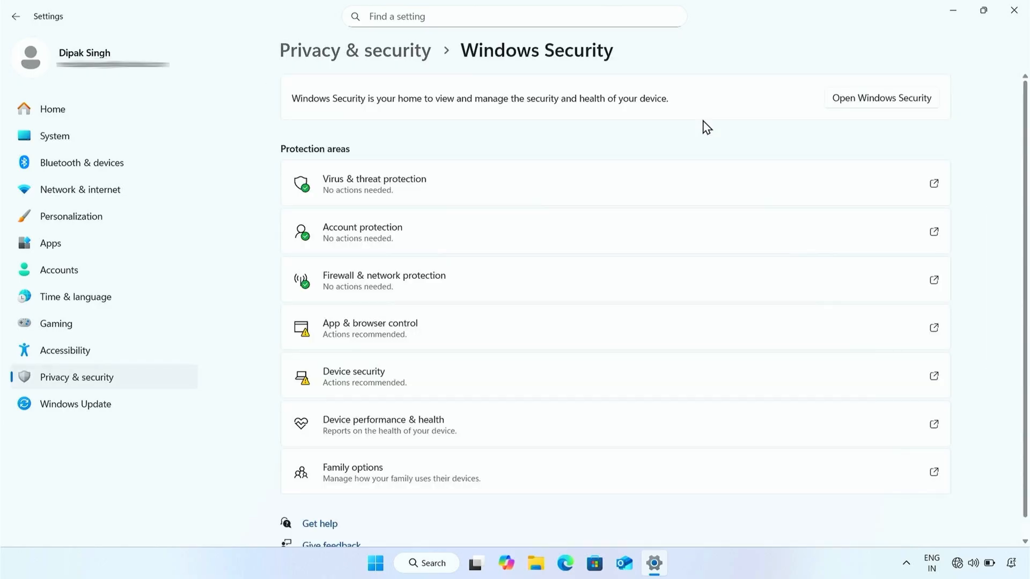
{"action": "left_click", "coordinate": [884, 99]}
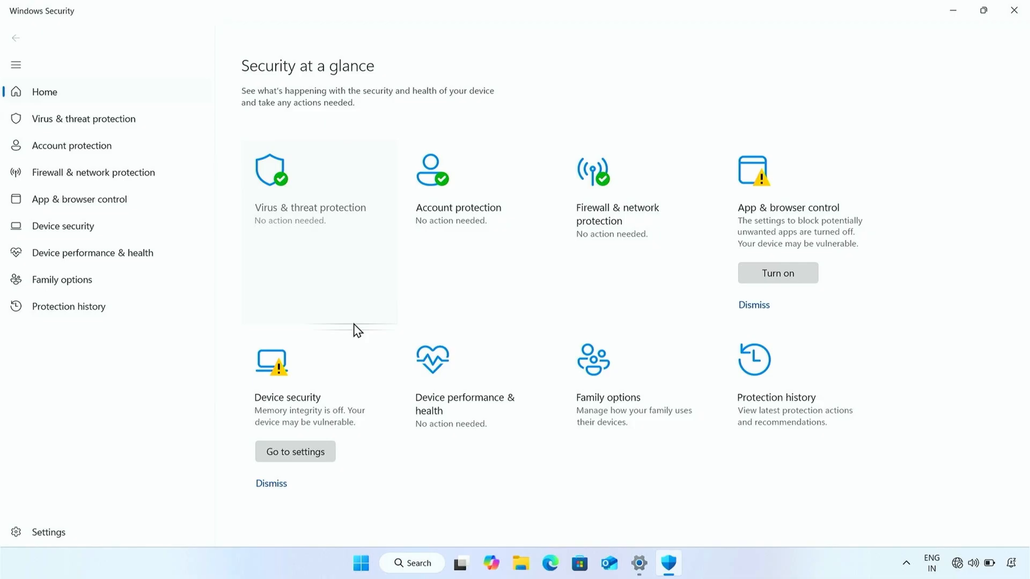
{"action": "left_click", "coordinate": [801, 284]}
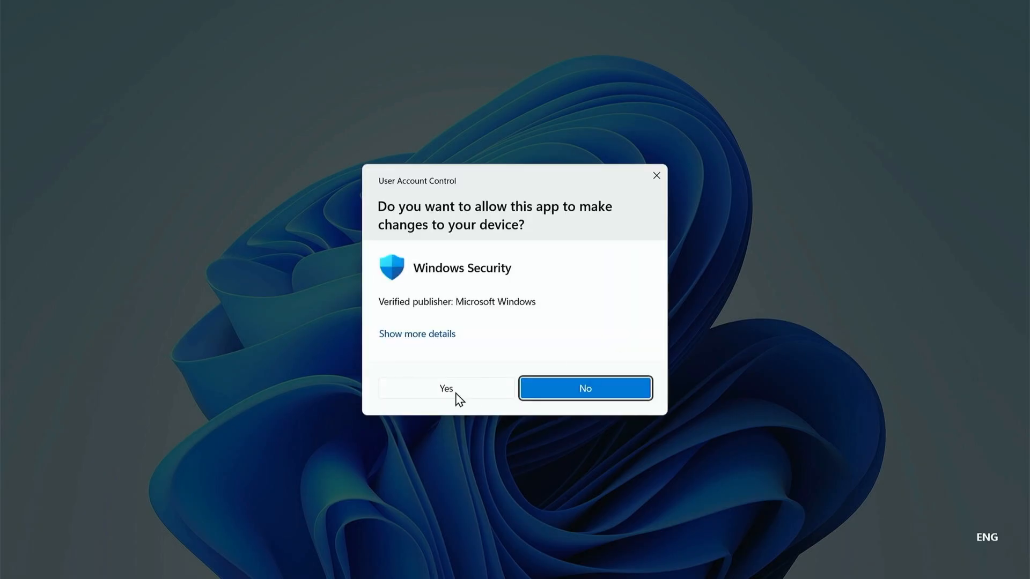
{"action": "left_click", "coordinate": [446, 391]}
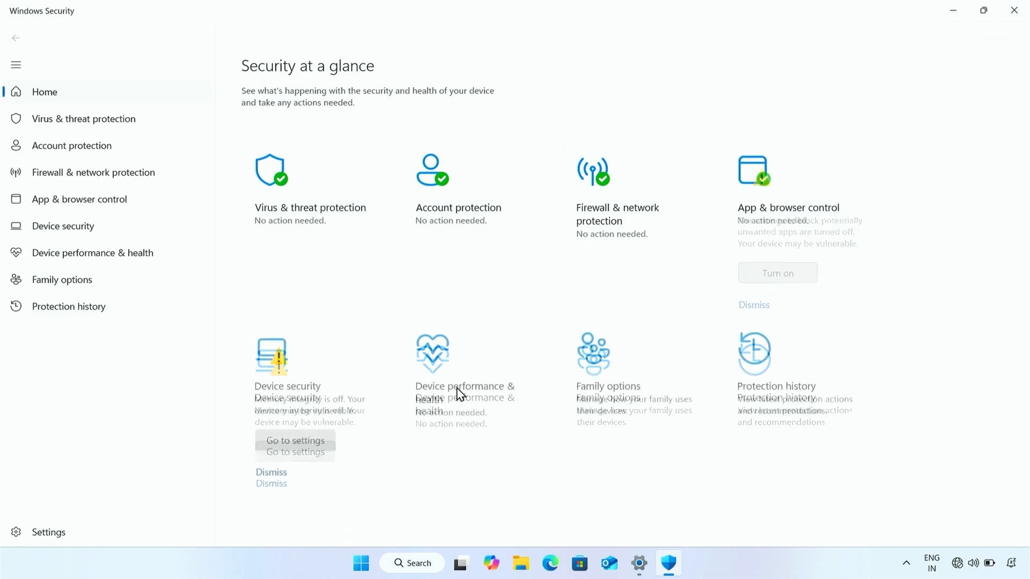
- Turn on Memory integrity under Core isolation and approve the prompt
{"action": "left_click", "coordinate": [320, 447]}
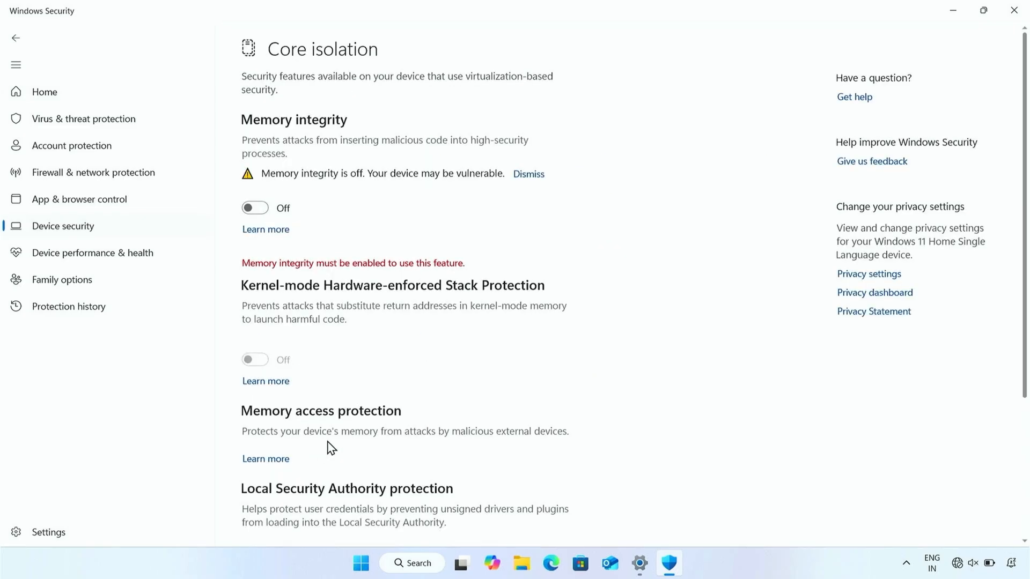
{"action": "left_click", "coordinate": [264, 209]}
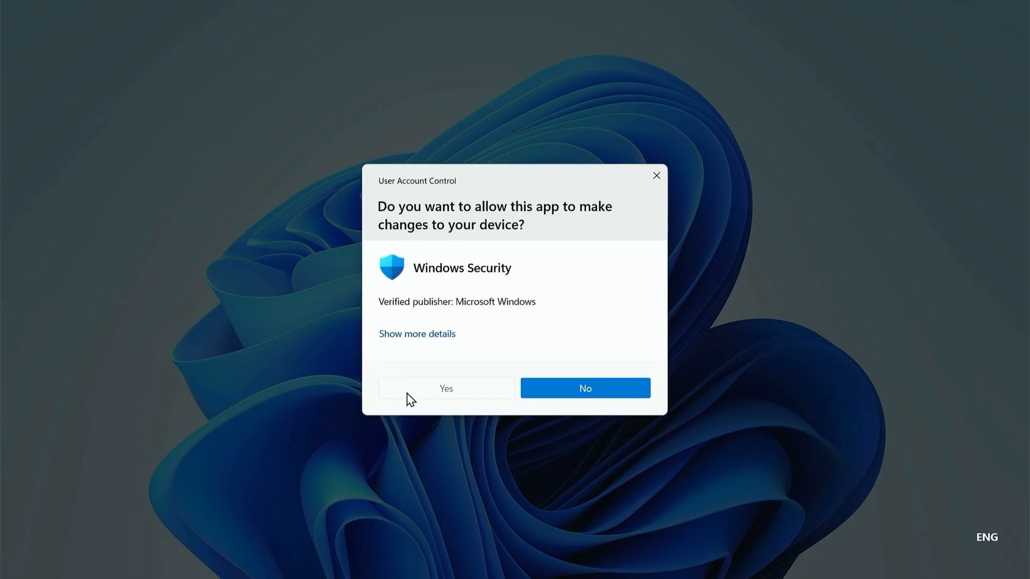
{"action": "left_click", "coordinate": [408, 395]}
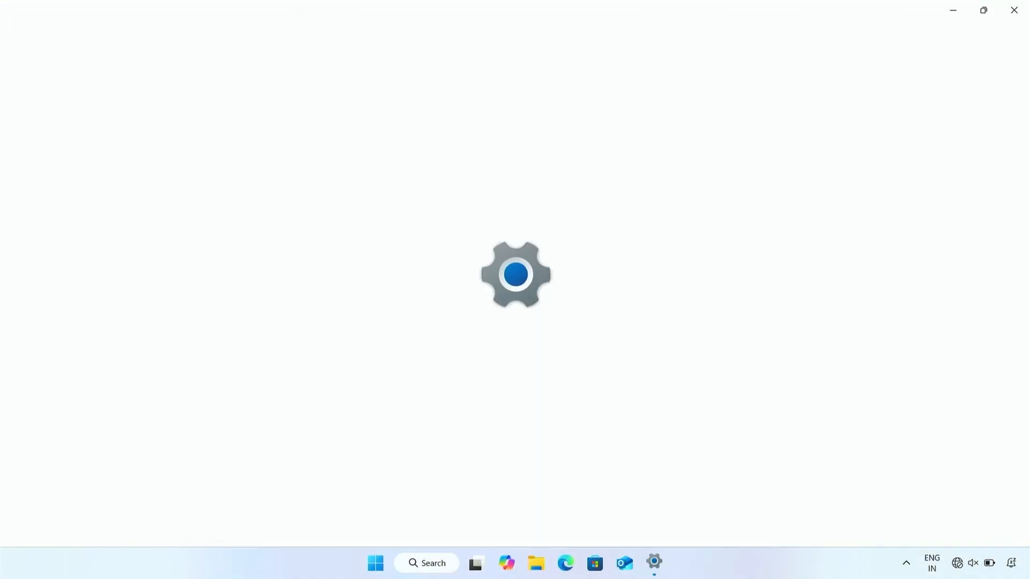
- Turn on Kernel-mode Hardware-enforced Stack Protection in Device security's Core isolation
{"action": "left_click", "coordinate": [149, 384]}
{"action": "left_click", "coordinate": [749, 115]}
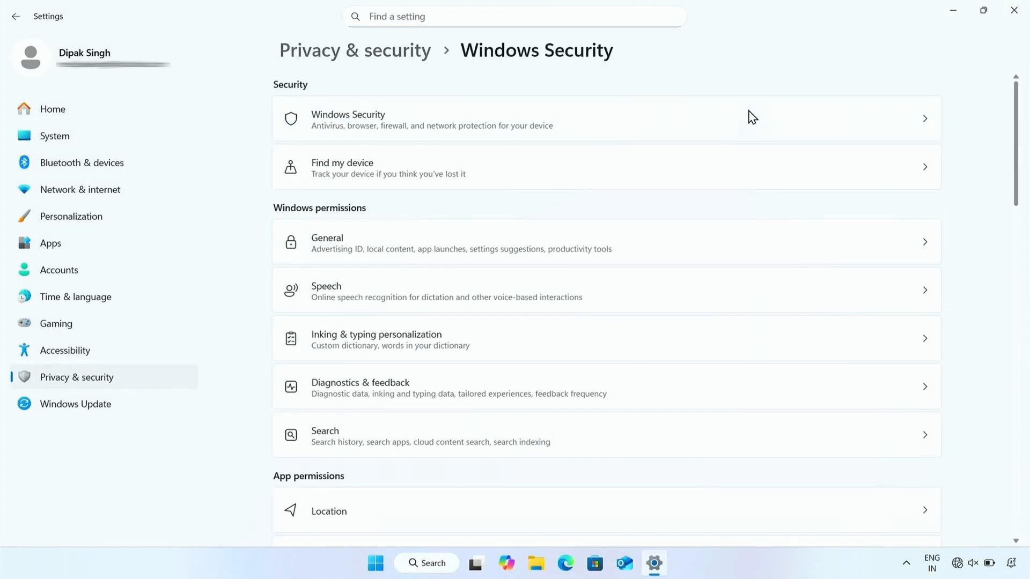
{"action": "left_click", "coordinate": [845, 107]}
{"action": "left_click", "coordinate": [289, 322]}
{"action": "left_click", "coordinate": [324, 188]}
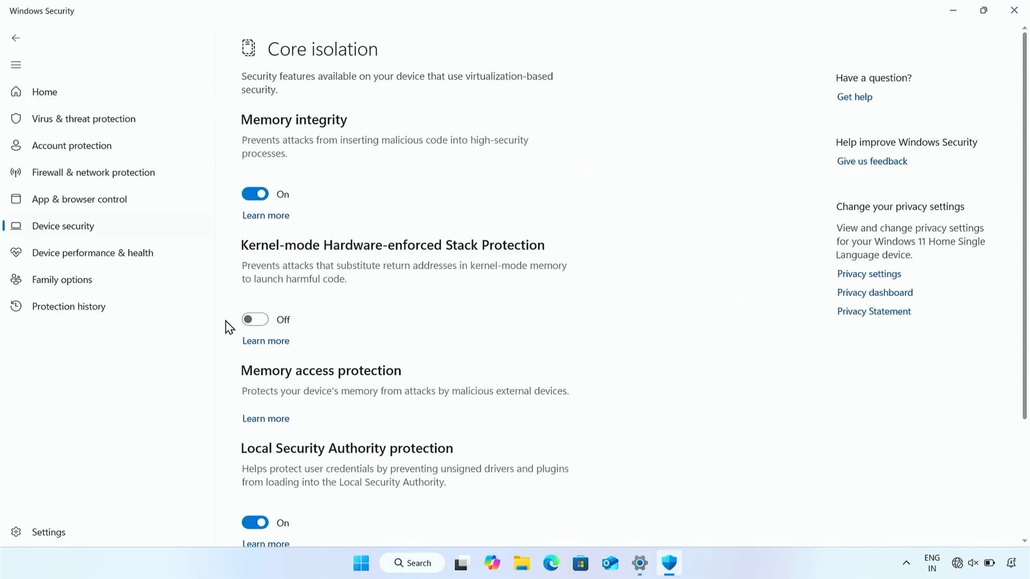
{"action": "left_click", "coordinate": [257, 322]}
{"action": "left_click", "coordinate": [468, 400]}
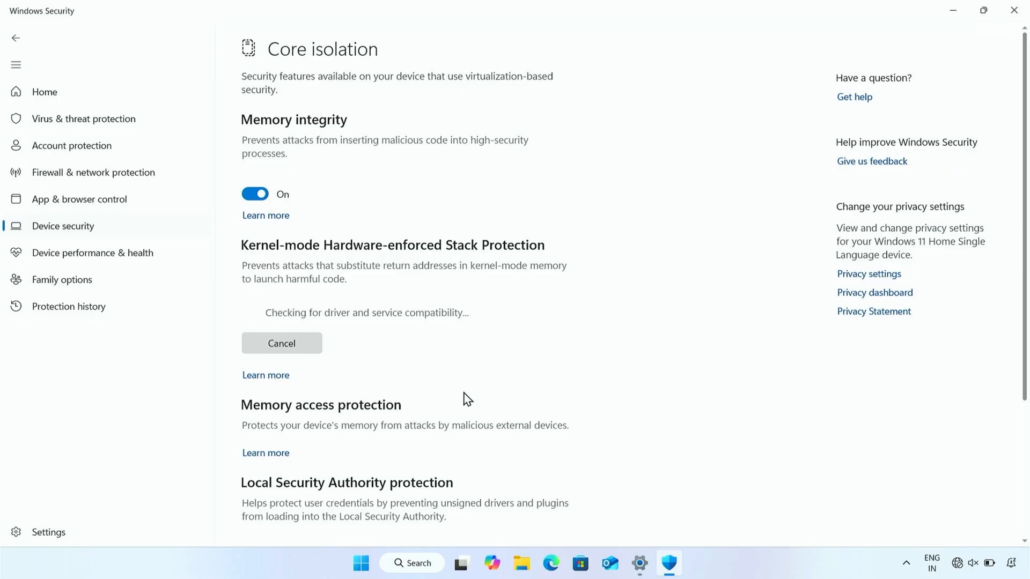
- Restart the PC from the Start menu, then reopen Settings at Privacy & security
{"action": "left_click", "coordinate": [361, 564]}
{"action": "left_click", "coordinate": [681, 515]}
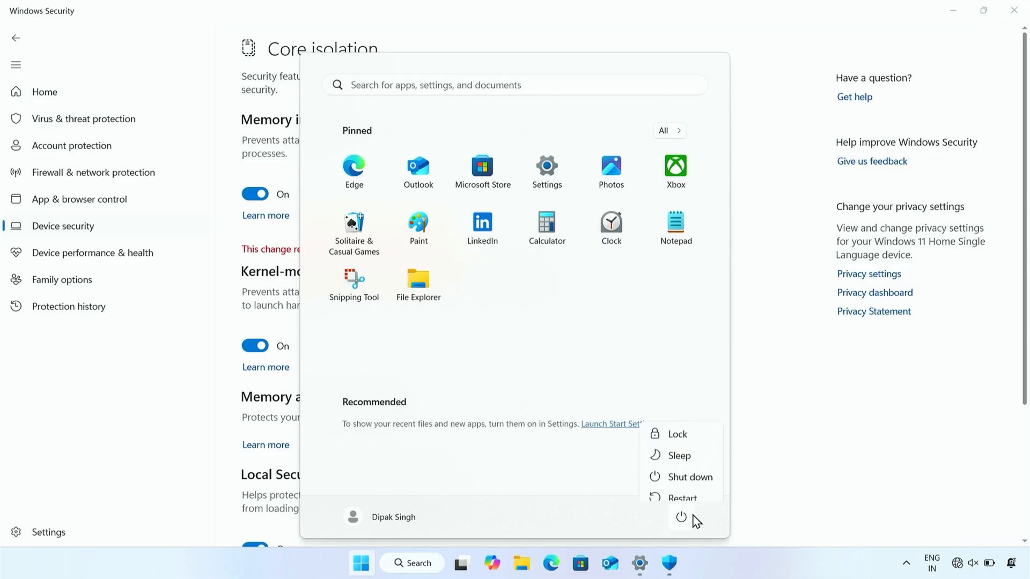
{"action": "left_click", "coordinate": [698, 496]}
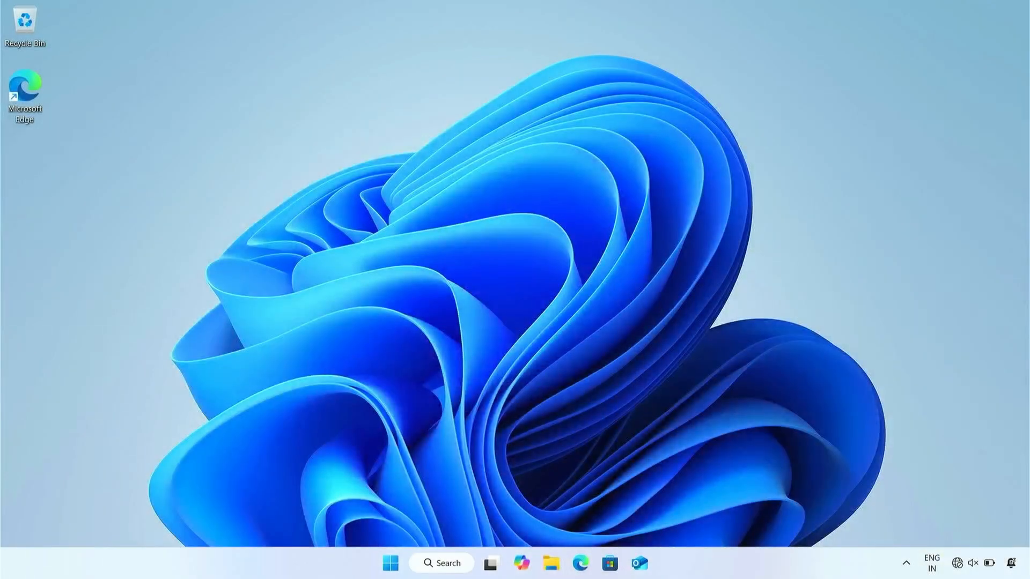
{"action": "key", "text": "super+i"}
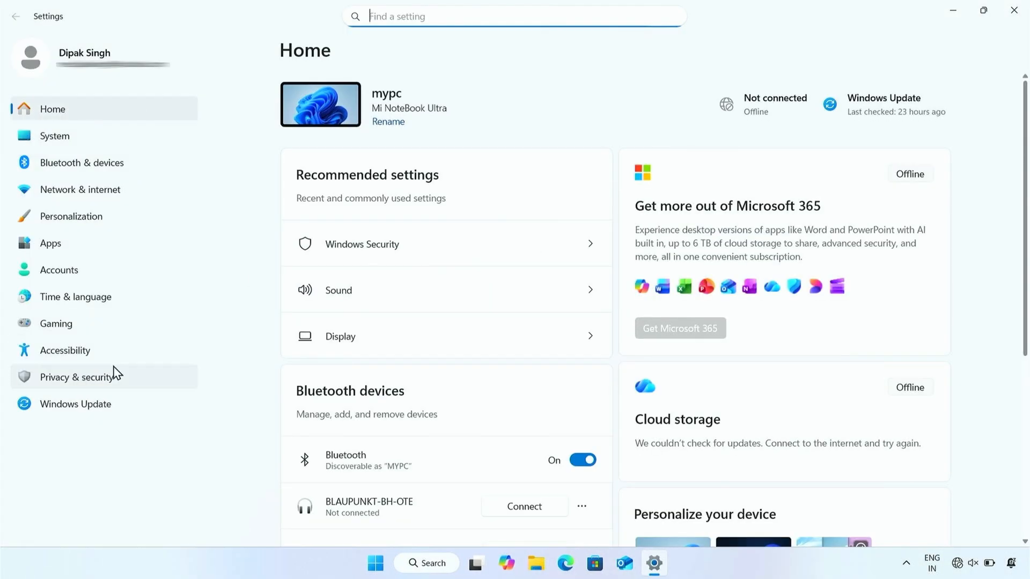
{"action": "left_click", "coordinate": [114, 376]}
- Launch Control Panel from Start search and go to Hardware and Sound > Power Options
{"action": "left_click", "coordinate": [617, 128]}
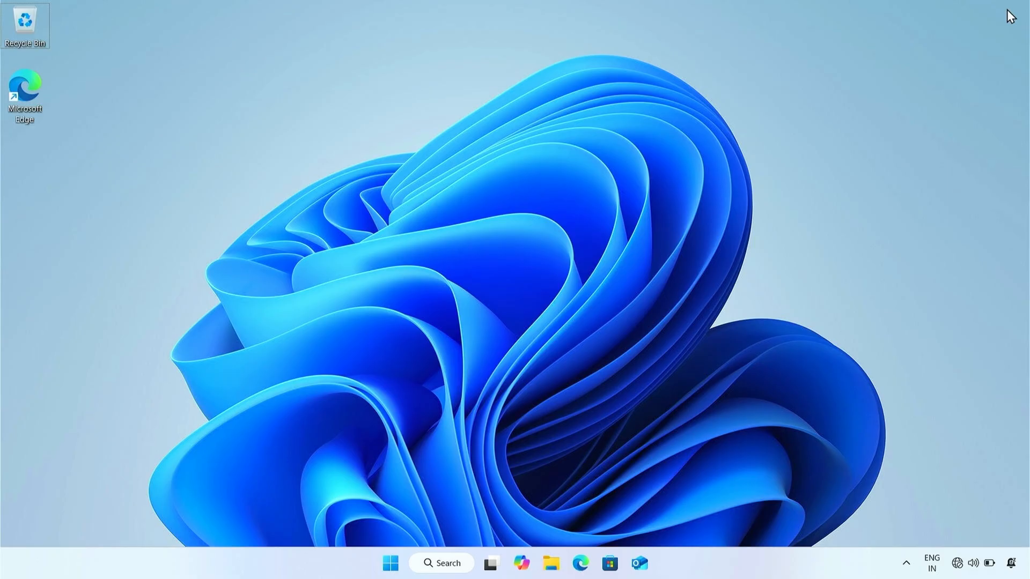
{"action": "key", "text": "super"}
{"action": "type", "text": "control panel"}
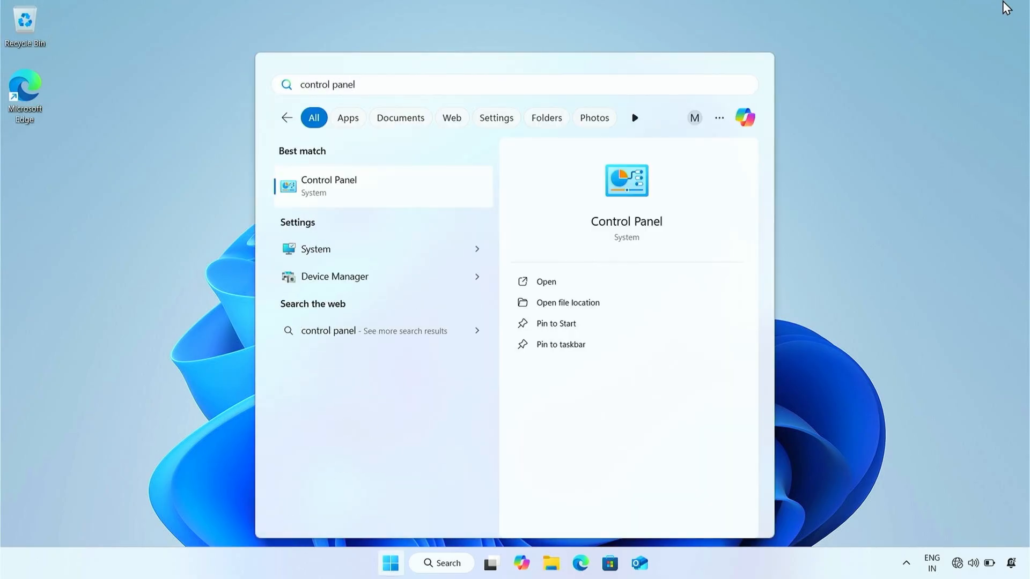
{"action": "left_click", "coordinate": [605, 284]}
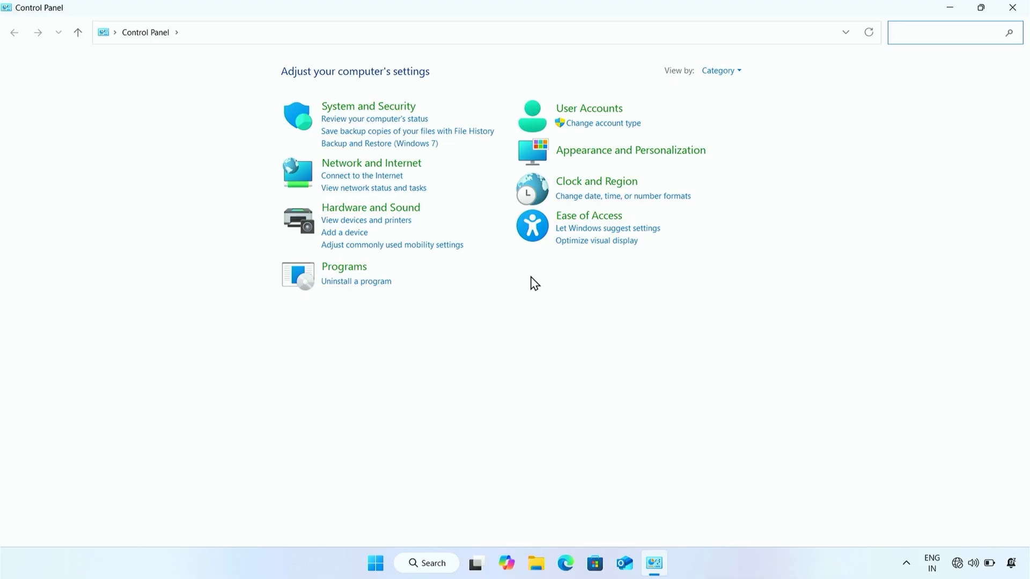
{"action": "left_click", "coordinate": [405, 209]}
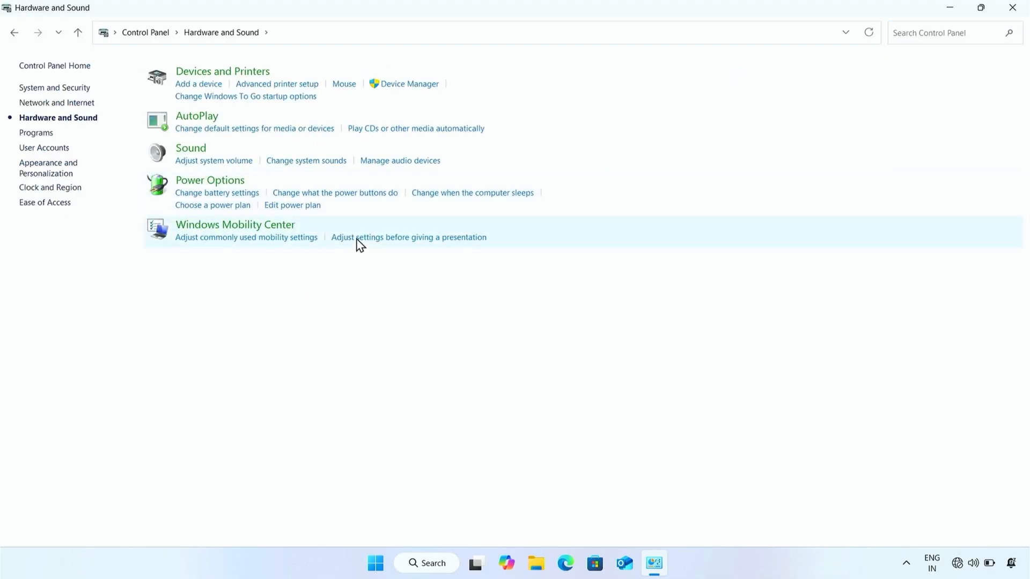
{"action": "left_click", "coordinate": [210, 181]}
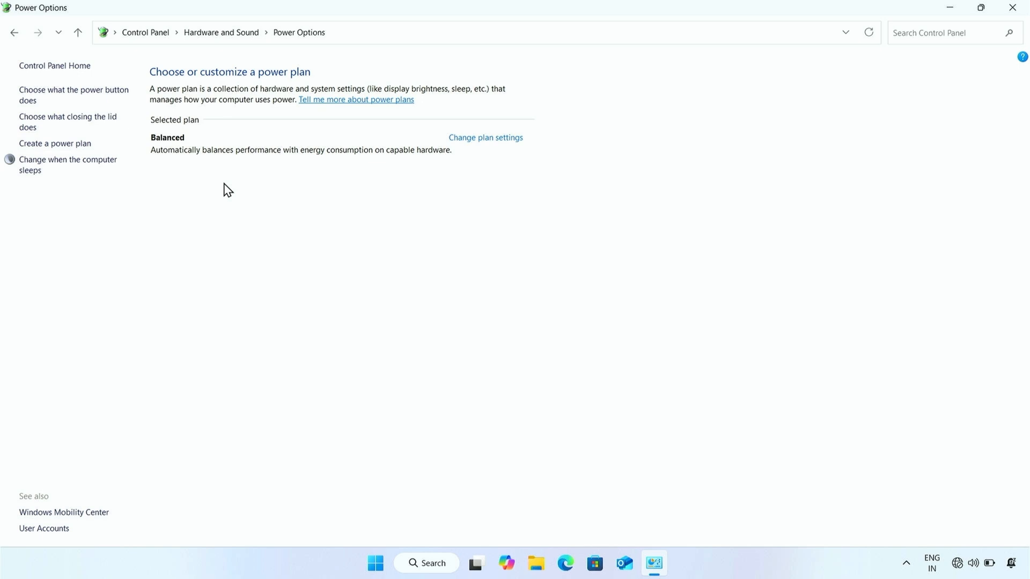
- Set the power button to Shut down on battery and plugged in, and the lid to Hibernate on battery
{"action": "left_click", "coordinate": [76, 100]}
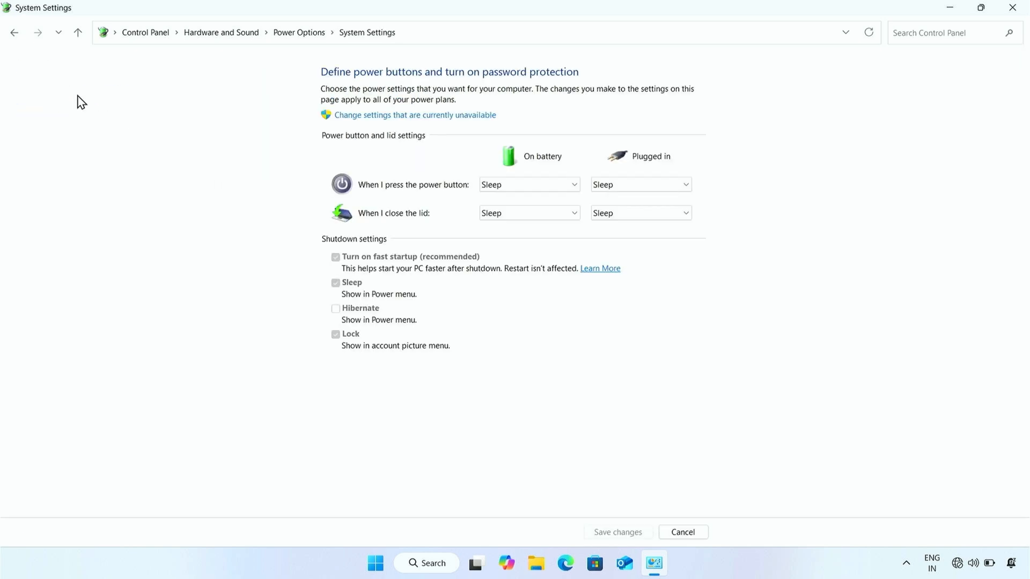
{"action": "left_click", "coordinate": [574, 188]}
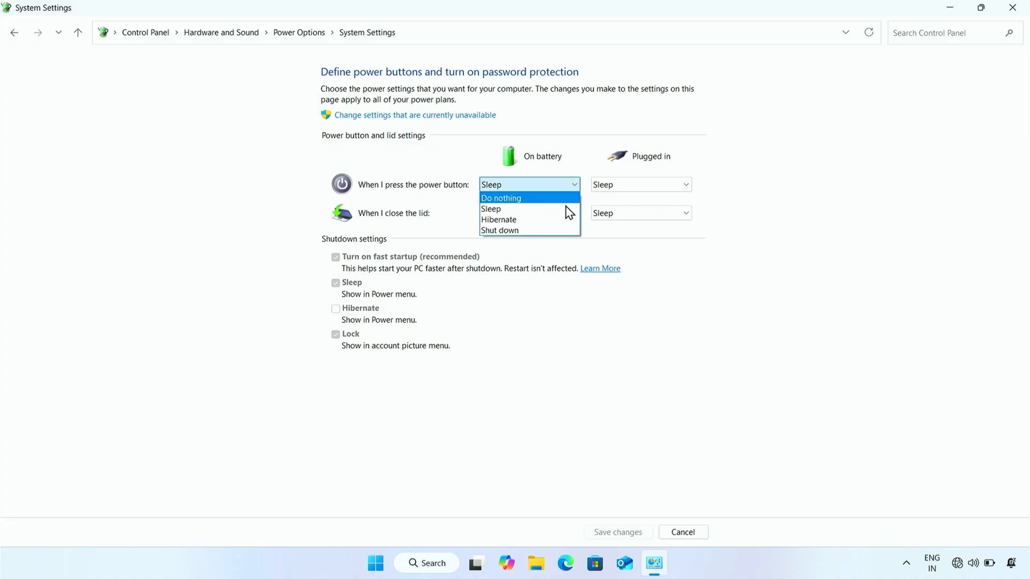
{"action": "left_click", "coordinate": [545, 232]}
{"action": "left_click", "coordinate": [637, 184]}
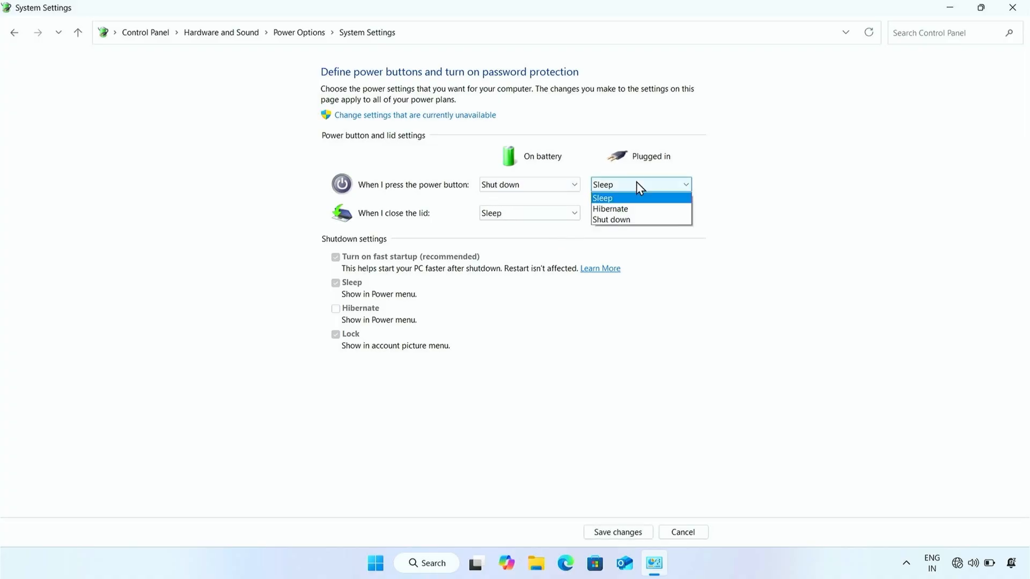
{"action": "left_click", "coordinate": [649, 231]}
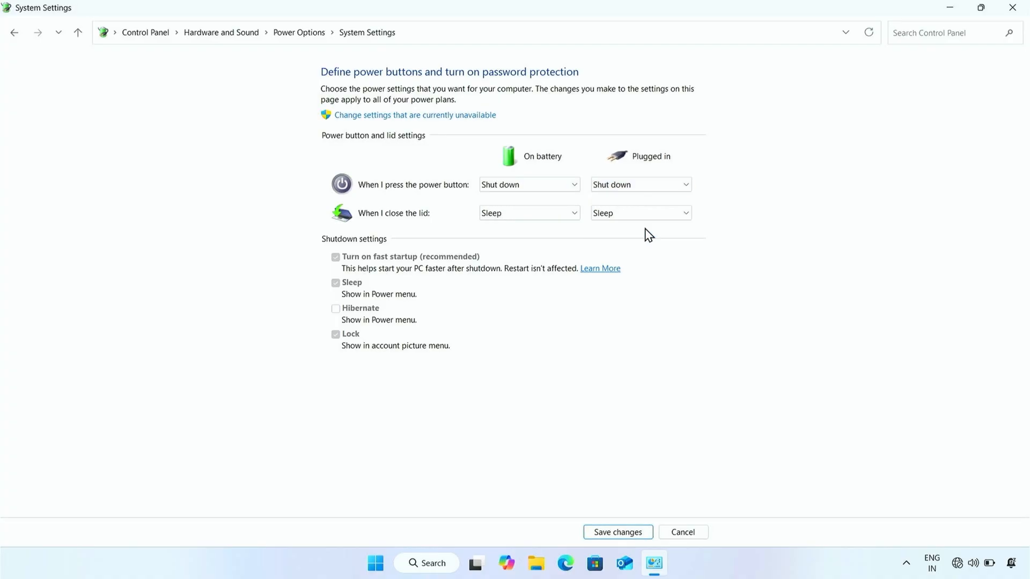
{"action": "left_click", "coordinate": [571, 214]}
{"action": "left_click", "coordinate": [534, 247]}
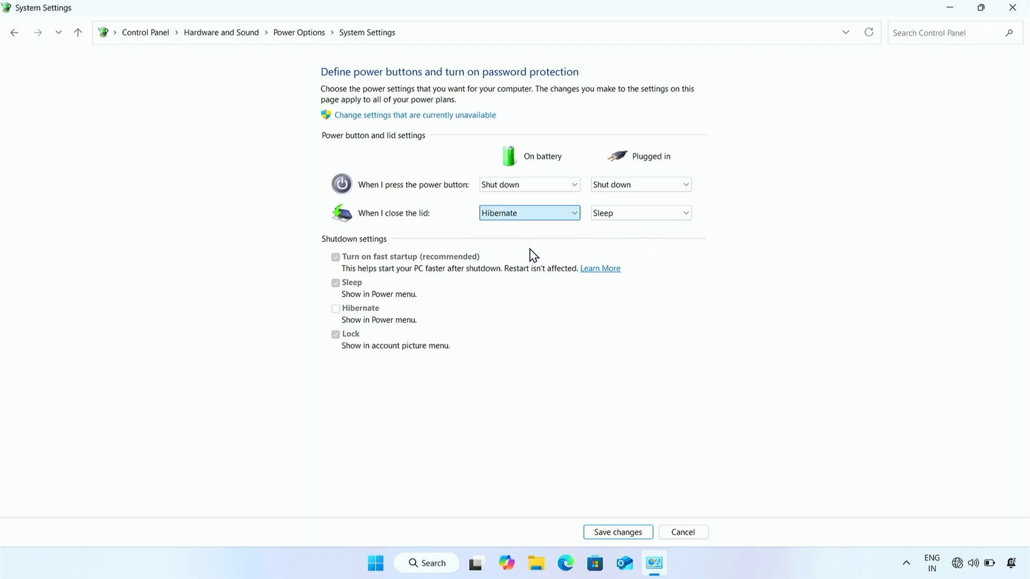
{"action": "left_click", "coordinate": [637, 213]}
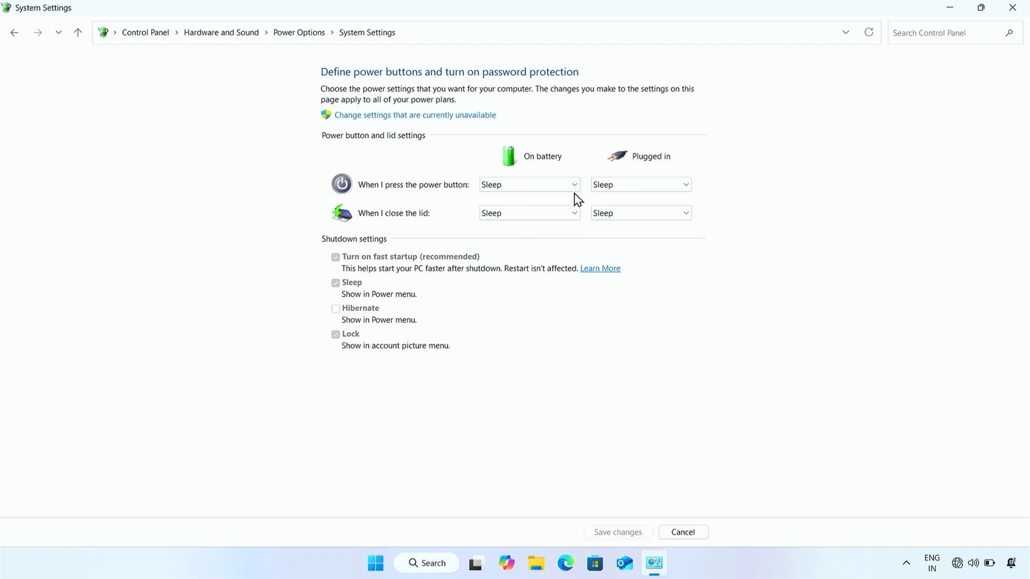
- Reapply Shut down for both power button dropdowns and Hibernate for both lid dropdowns, then unlock unavailable settings
{"action": "left_click", "coordinate": [575, 186]}
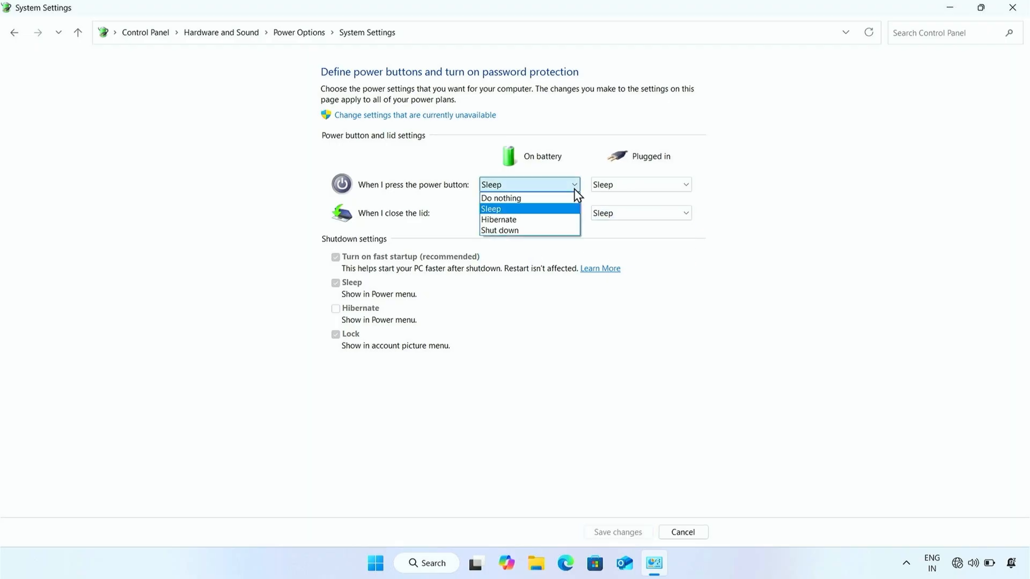
{"action": "left_click", "coordinate": [546, 231]}
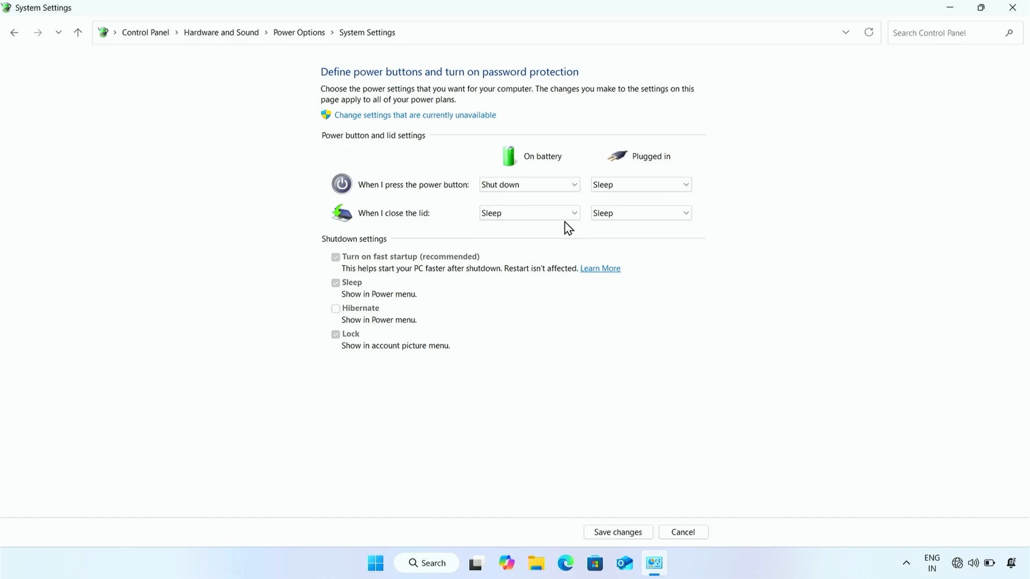
{"action": "left_click", "coordinate": [638, 186]}
{"action": "left_click", "coordinate": [647, 231]}
{"action": "left_click", "coordinate": [568, 213]}
{"action": "left_click", "coordinate": [532, 248]}
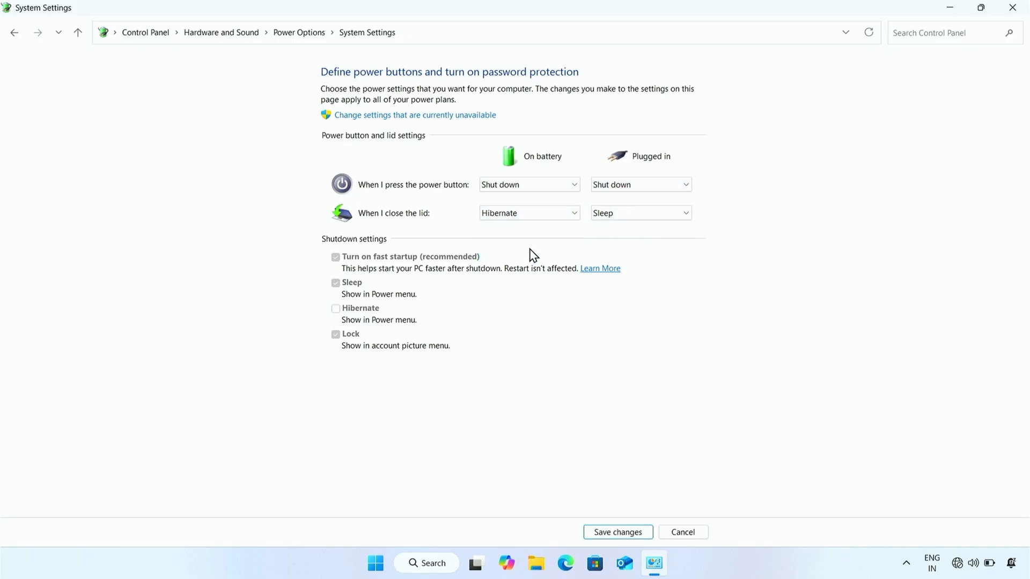
{"action": "left_click", "coordinate": [653, 214]}
{"action": "left_click", "coordinate": [643, 253]}
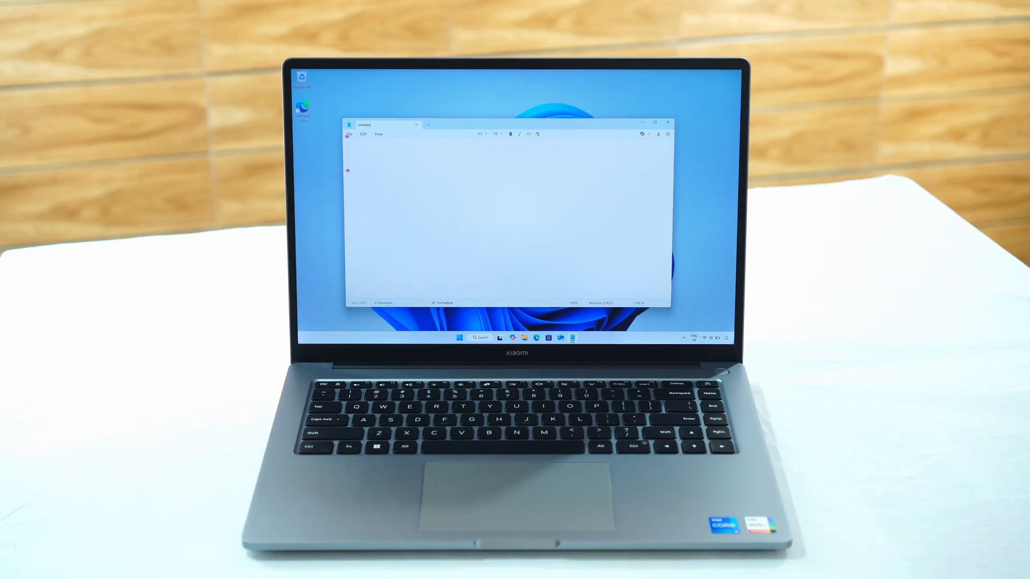
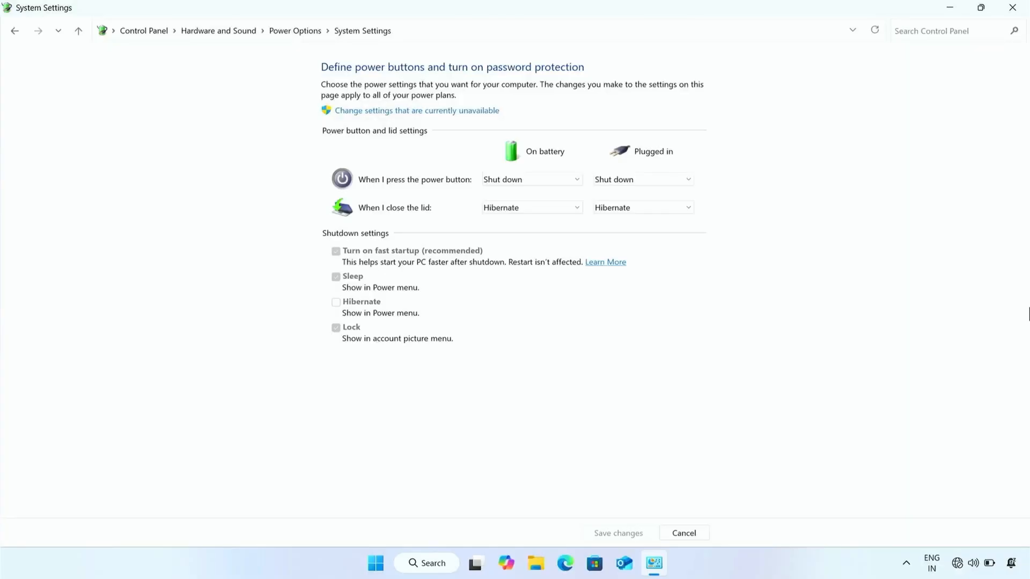
{"action": "left_click", "coordinate": [460, 114]}
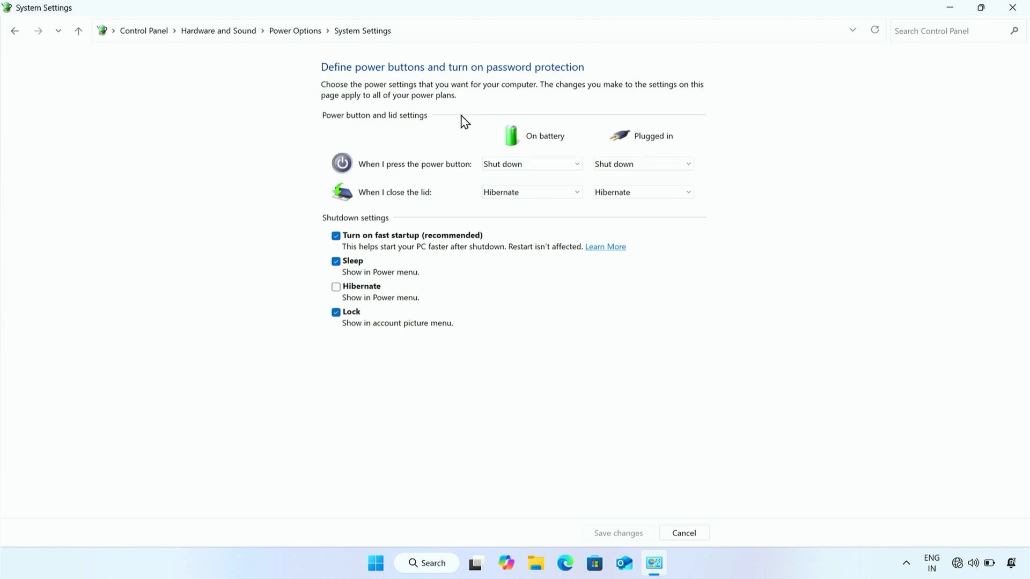
- Tick Hibernate for the power menu and save the shutdown settings
{"action": "left_click", "coordinate": [336, 287]}
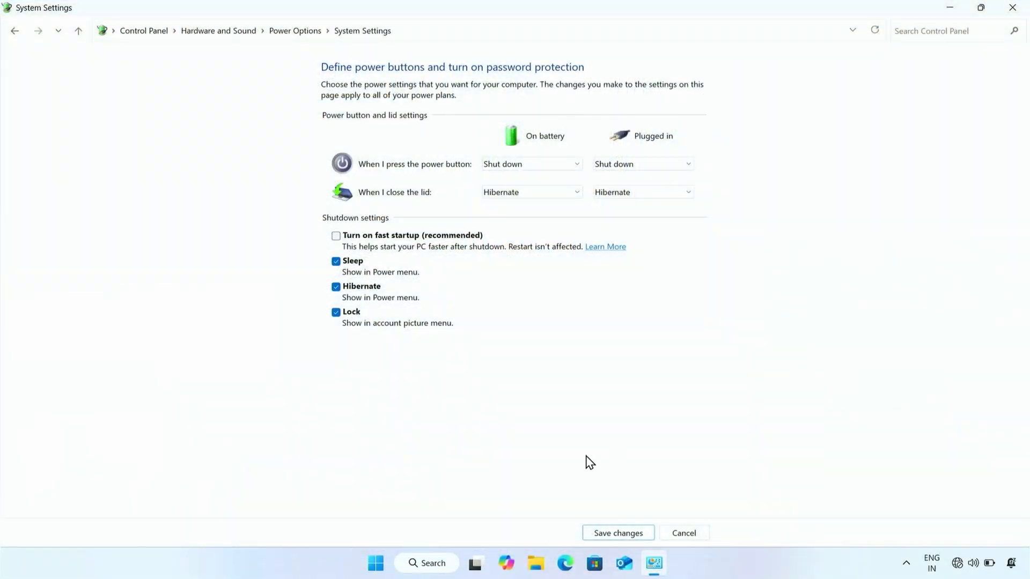
{"action": "left_click", "coordinate": [609, 534]}
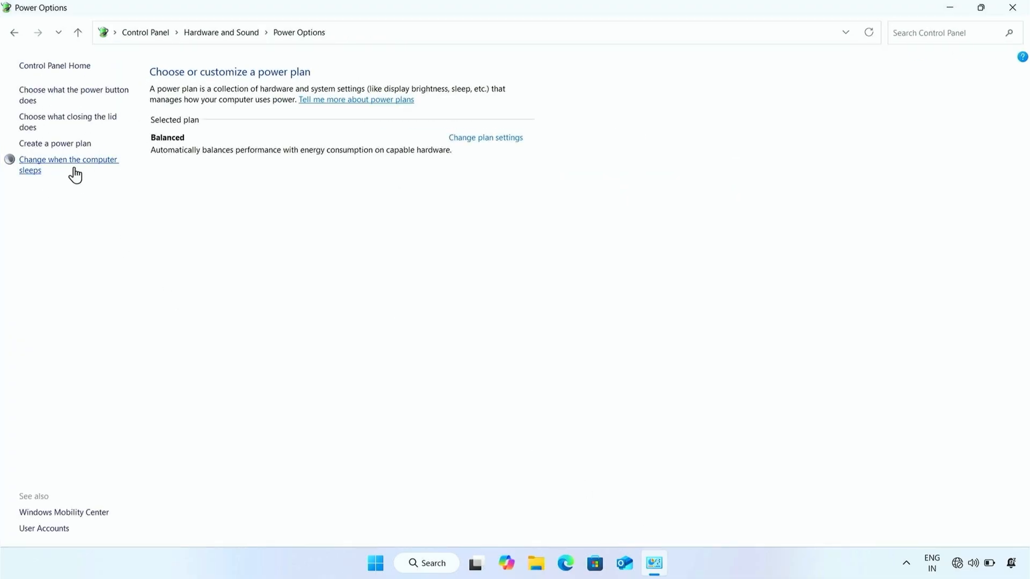
{"action": "left_click", "coordinate": [75, 168]}
- Set display off to 20 minutes and sleep to 1 hour on battery and plugged in, save, and close
{"action": "left_click", "coordinate": [534, 144]}
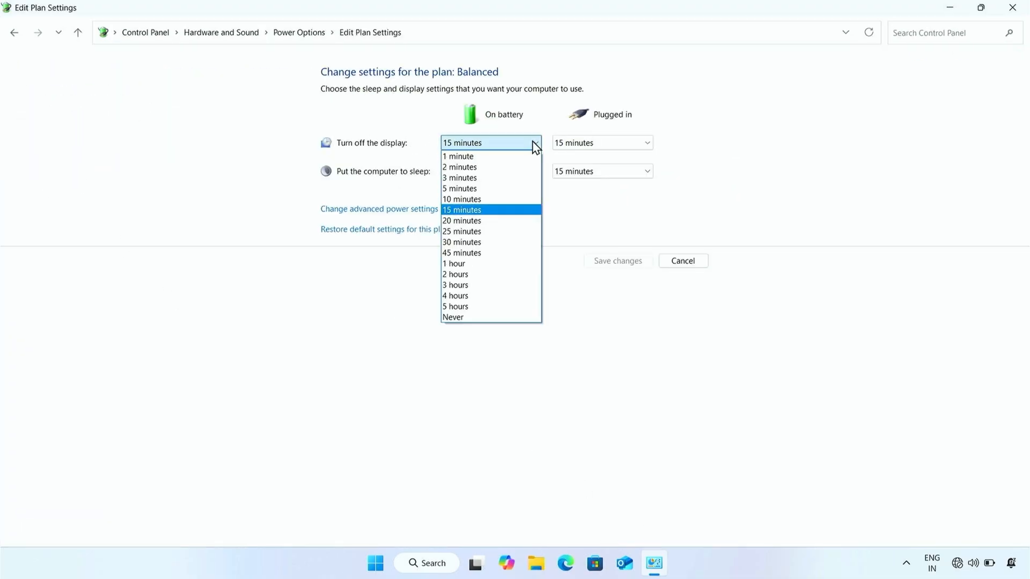
{"action": "left_click", "coordinate": [461, 220]}
{"action": "left_click", "coordinate": [600, 143]}
{"action": "left_click", "coordinate": [590, 221]}
{"action": "left_click", "coordinate": [513, 175]}
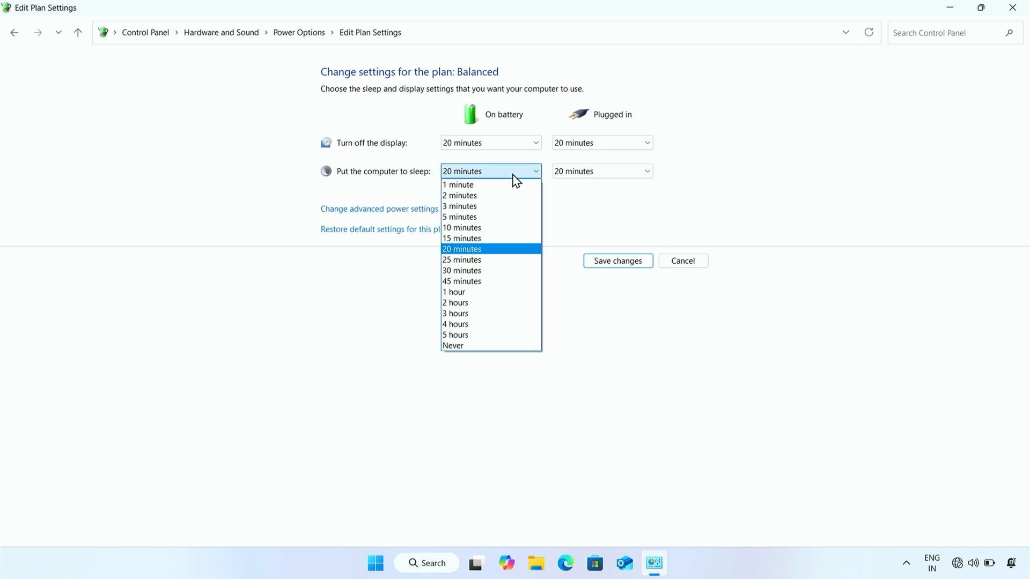
{"action": "left_click", "coordinate": [456, 292]}
{"action": "left_click", "coordinate": [606, 171]}
{"action": "left_click", "coordinate": [606, 292]}
{"action": "left_click", "coordinate": [641, 263]}
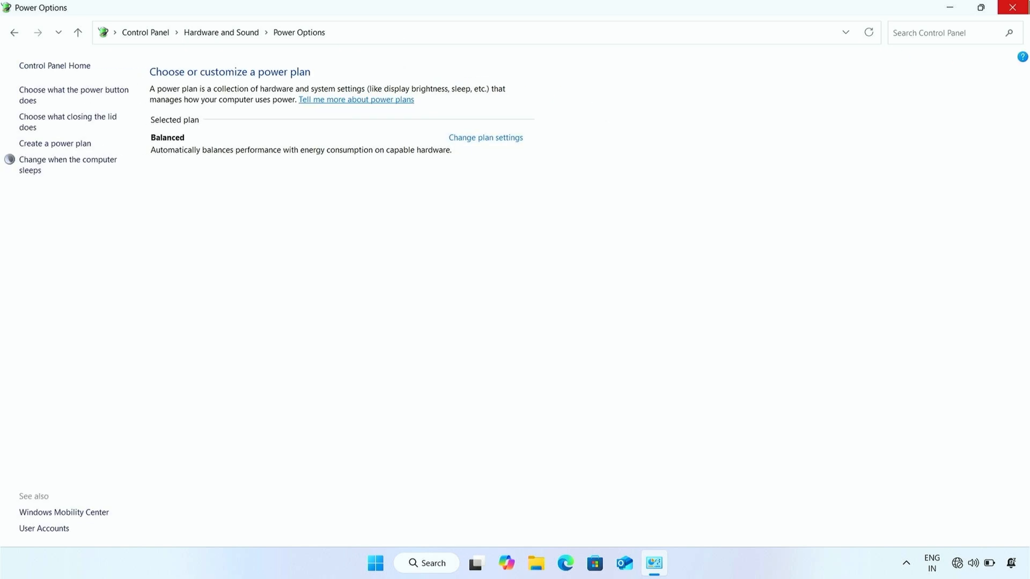
{"action": "left_click", "coordinate": [1012, 7]}
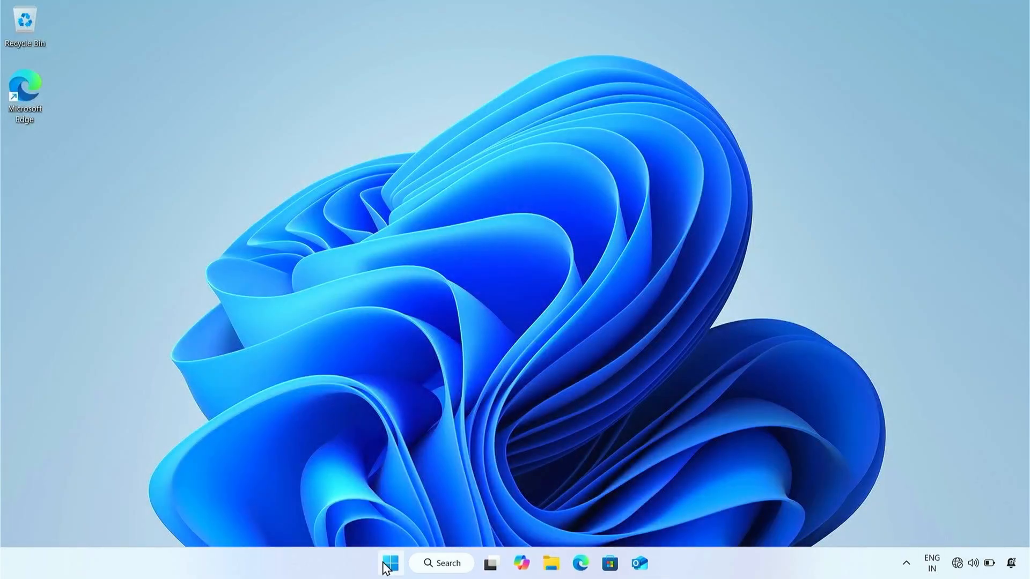
{"action": "left_click", "coordinate": [390, 562]}
- Choose Restart from the Start menu's power options to reboot the laptop
{"action": "left_click", "coordinate": [680, 517]}
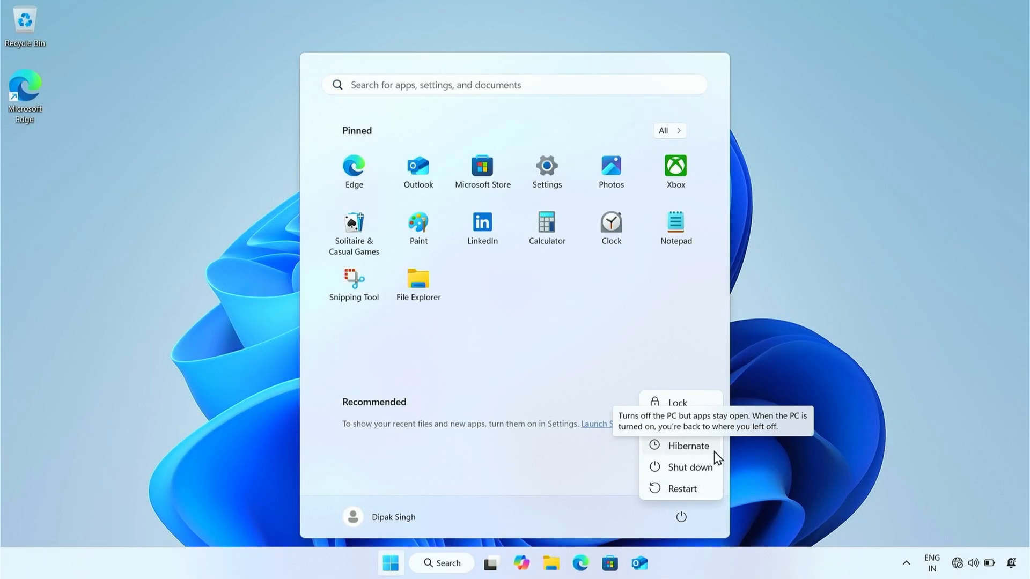
{"action": "left_click", "coordinate": [712, 495]}
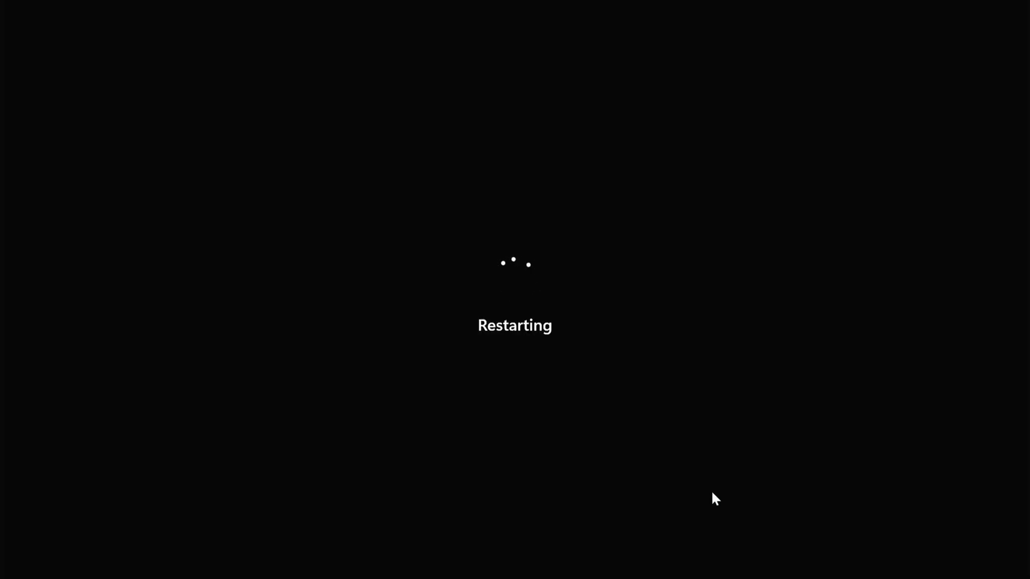